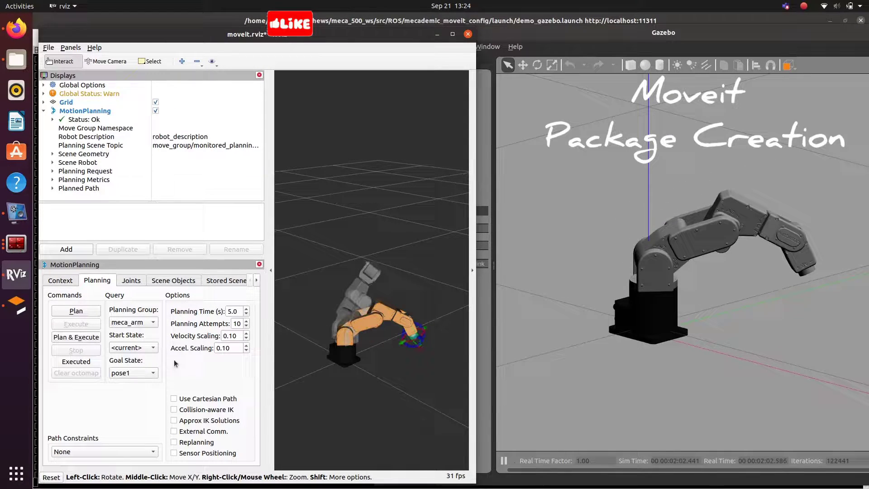
Step: Plan and execute the Meca500 arm's motion to a random valid goal pose
left_click(138, 371)
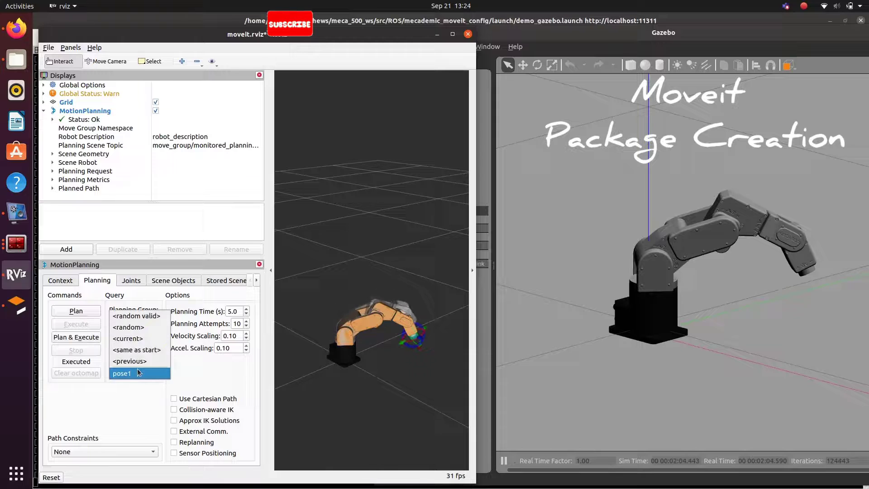
left_click(142, 316)
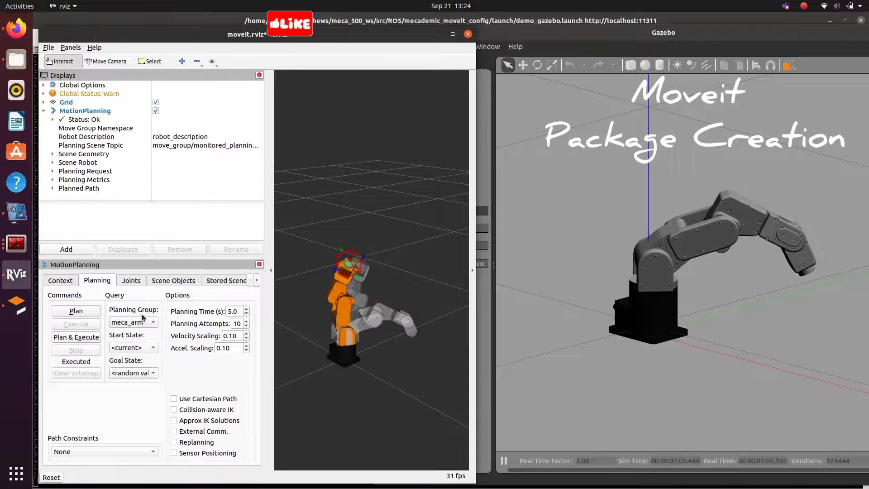
left_click(80, 337)
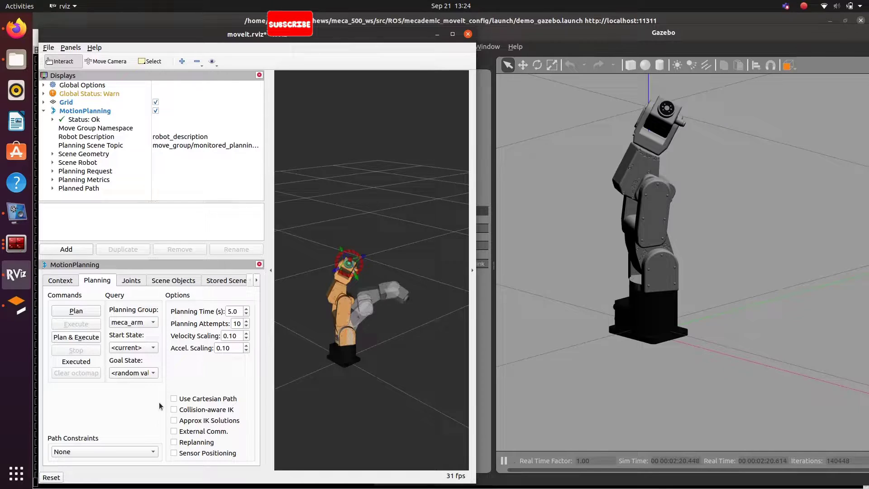
Step: Pick further random goal poses, then copy the Mecademic/ROS repository's HTTPS clone URL
left_click(124, 371)
left_click(127, 380)
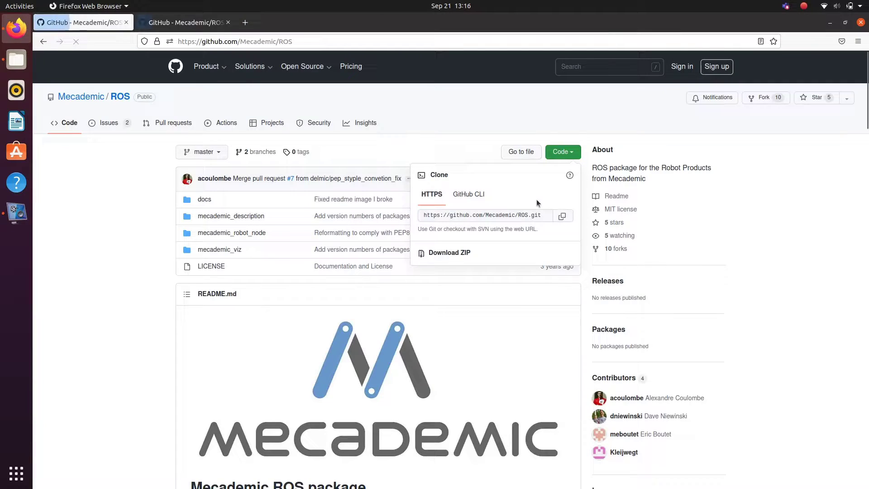
left_click(563, 217)
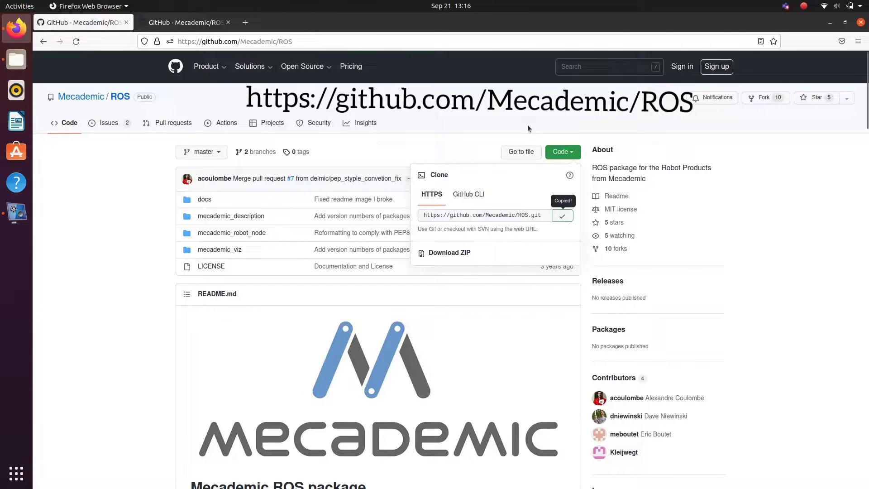
Step: Clone the Mecademic ROS repository into meca_500_ws/src with git clone
left_click(828, 24)
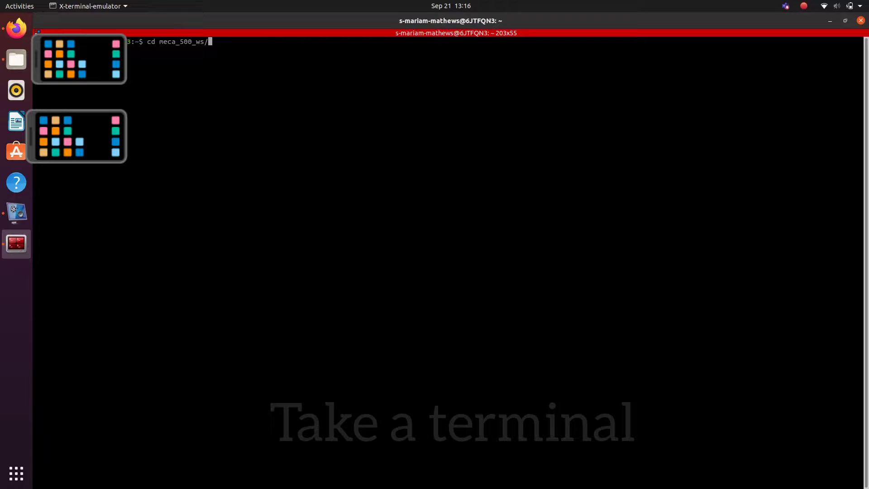
type("/src/")
key("Return")
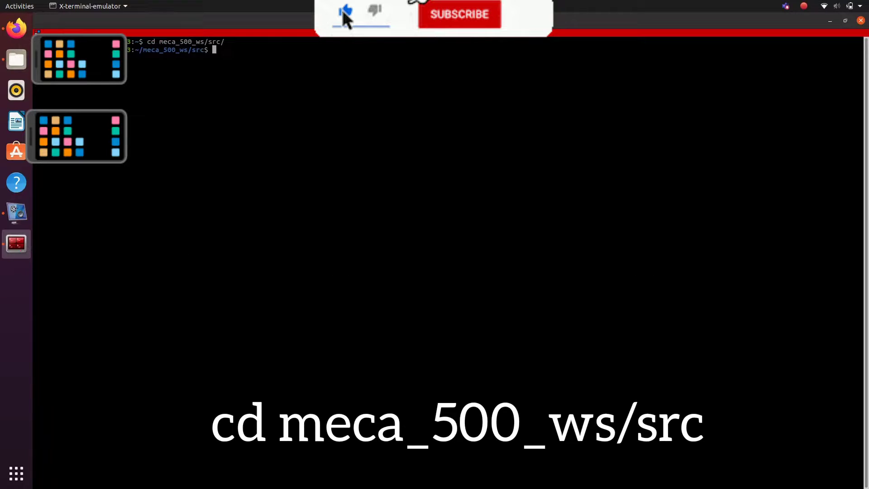
type("git clo")
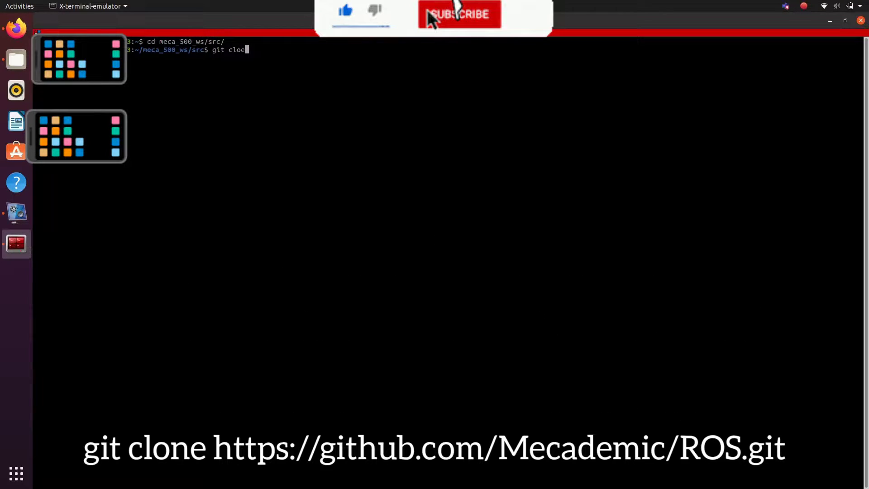
type("ne")
key("ctrl+shift+v")
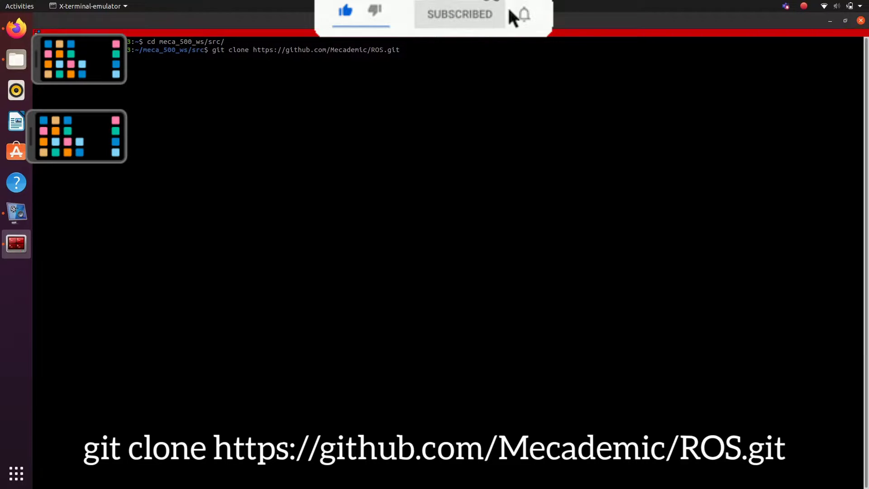
key("Return")
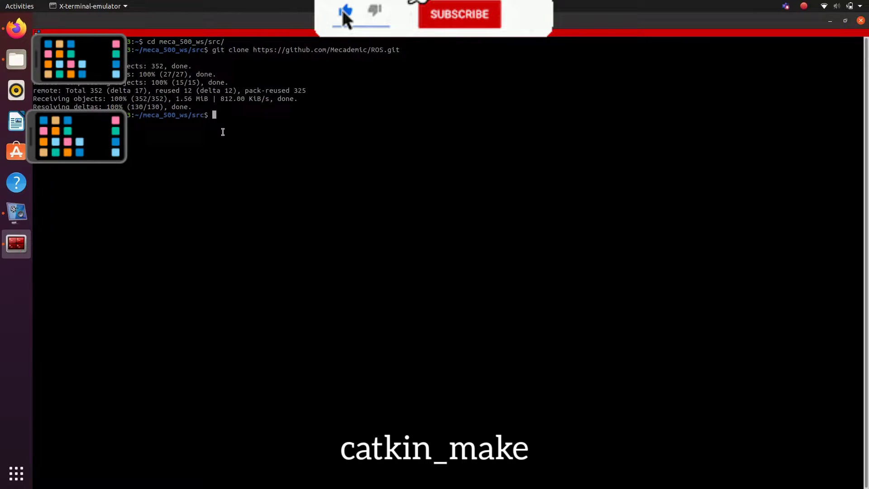
Step: Return to meca_500_ws and run catkin_make to build the workspace
type("cd ..")
key("Return")
type("catk")
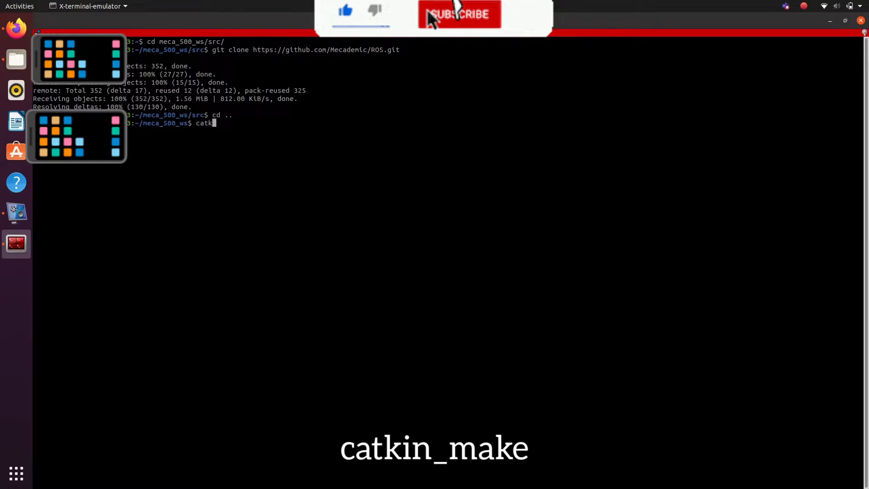
type("in_make")
key("Return")
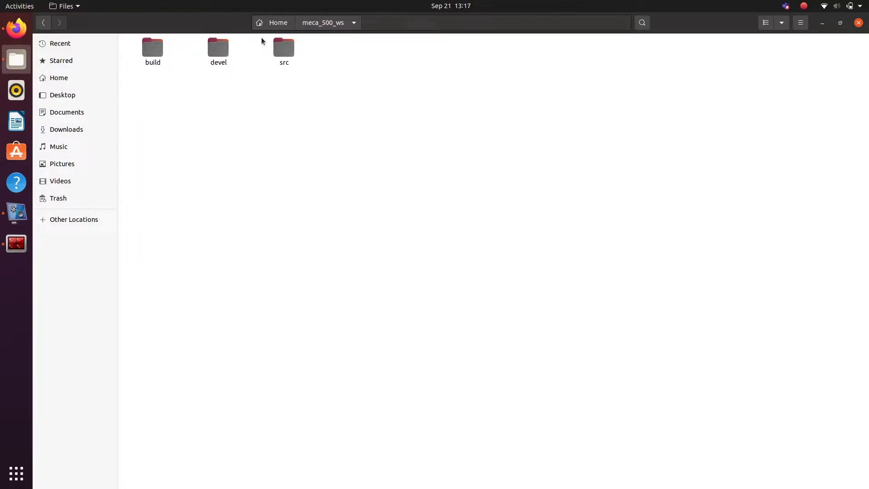
Step: Browse to src/ROS/mecademic_description/urdf and bring up the options for meca_500_r3.urdf.xacro
double_click(283, 47)
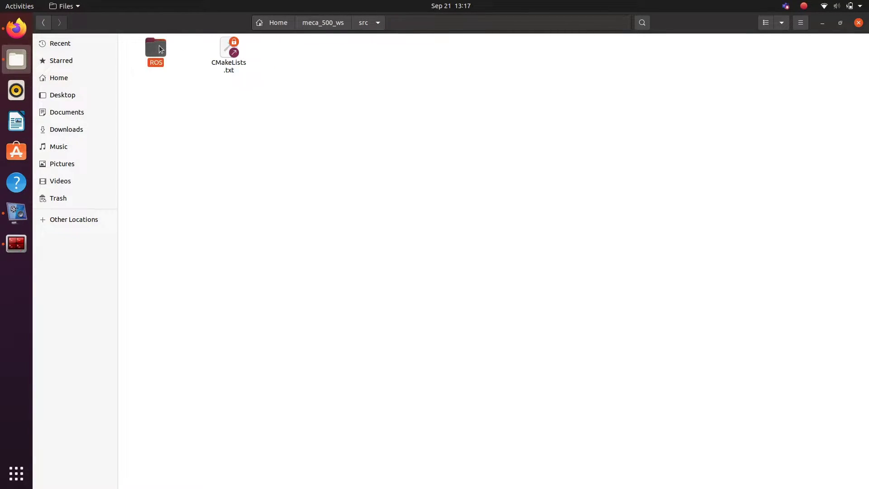
double_click(159, 46)
double_click(211, 60)
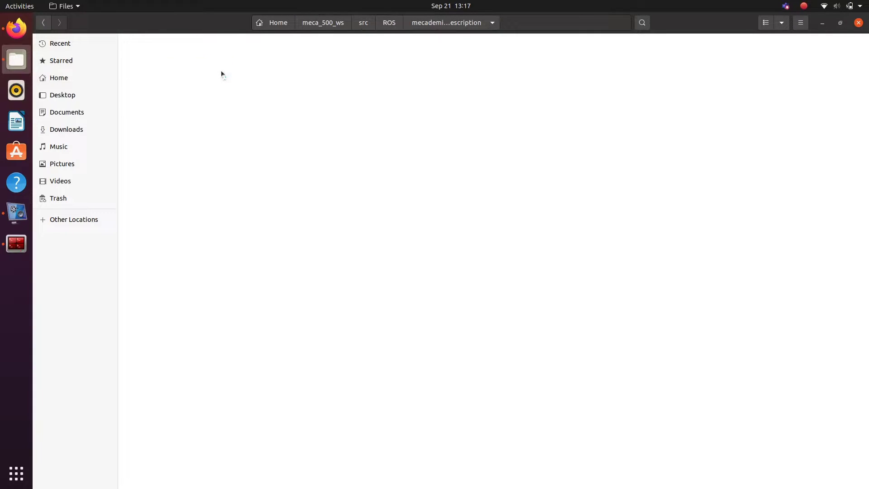
double_click(262, 50)
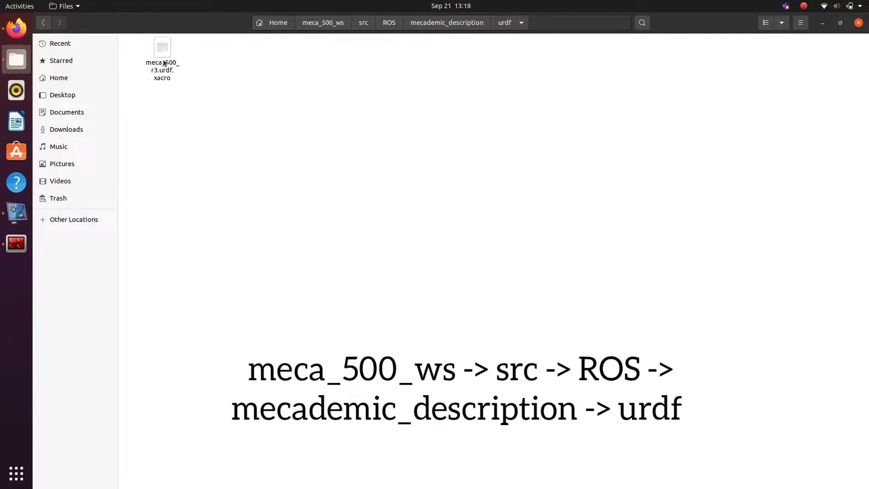
right_click(163, 64)
Step: Paste a world link and fixed world_to_base joint after line 1, then save and close
left_click(184, 67)
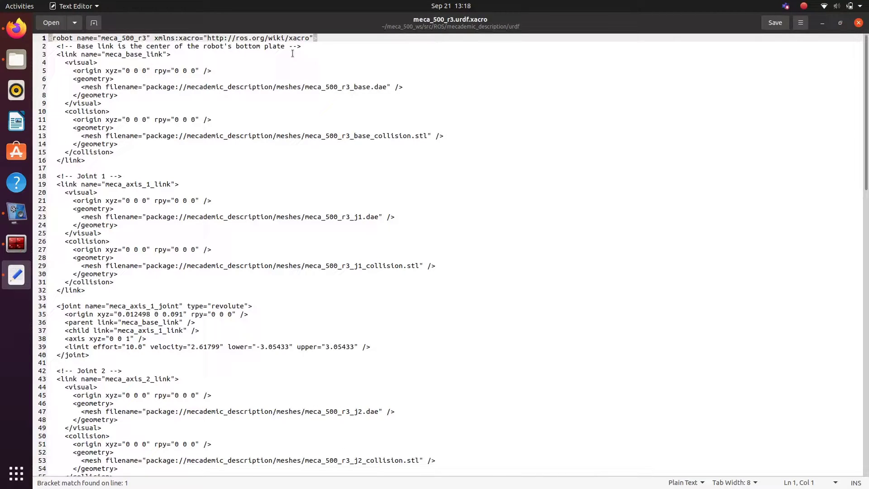
left_click(326, 38)
key("Return")
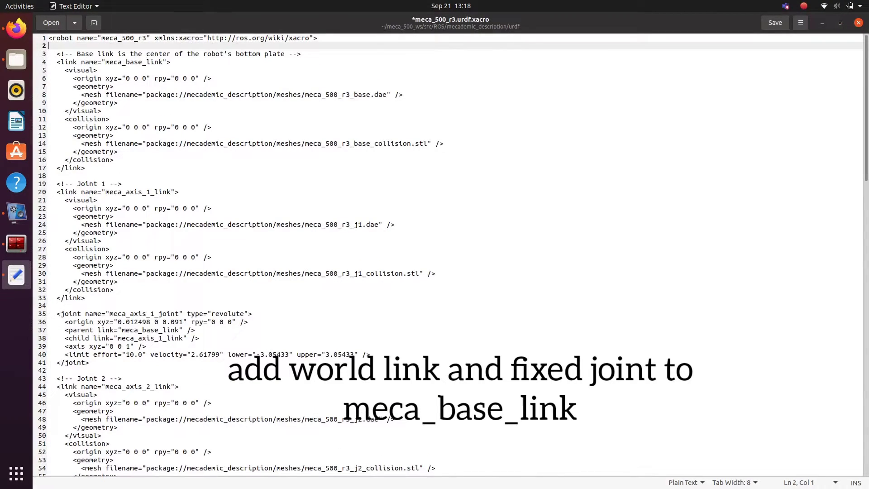
key("ctrl+v")
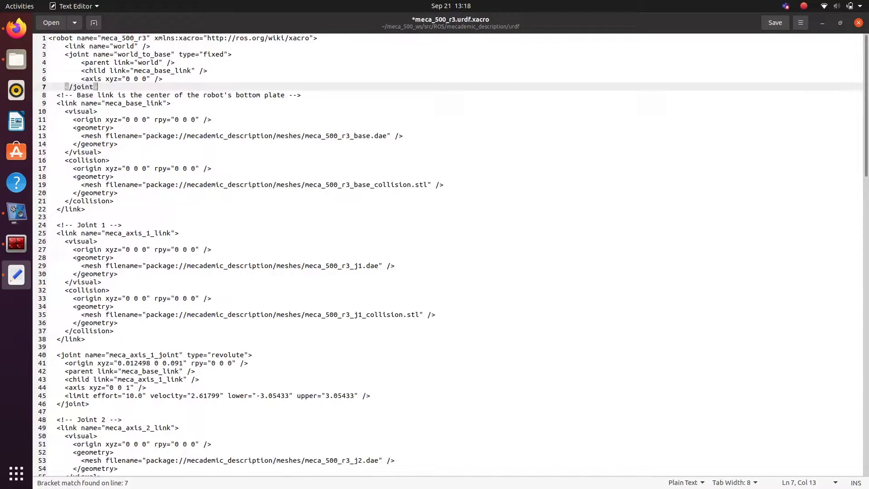
key("ctrl+s")
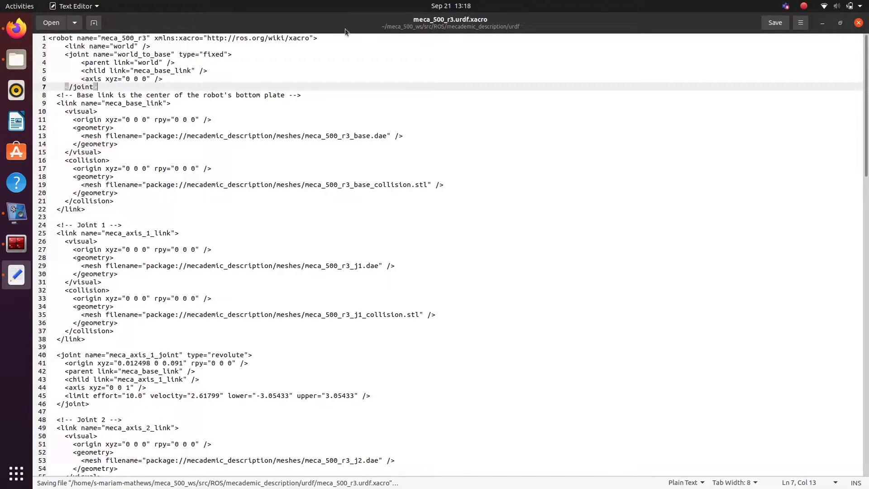
left_click(861, 23)
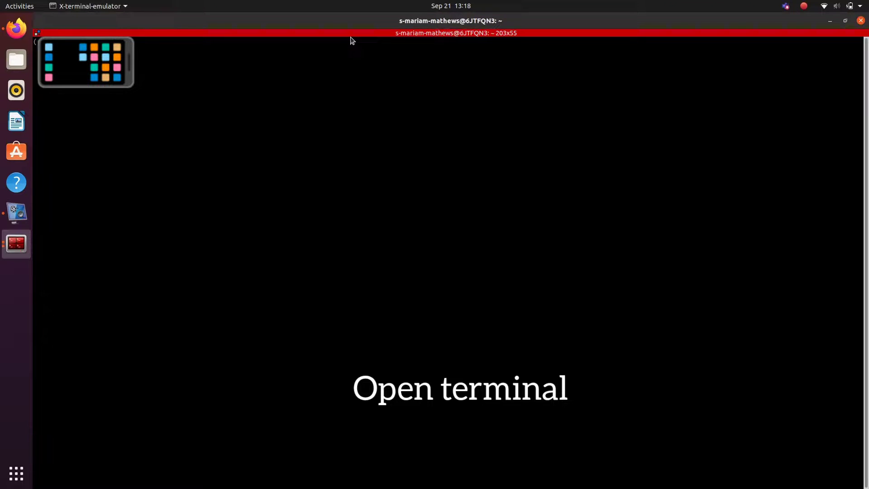
Step: Run roslaunch moveit_setup_assistant setup_assistant.launch in the terminal
type("roslaunch moveit_setup_assistant setup_assistant.launch")
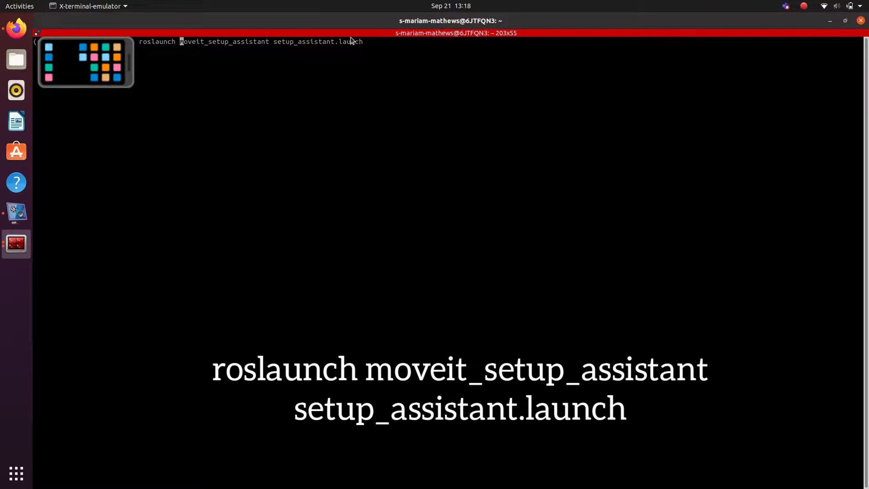
key("Right")
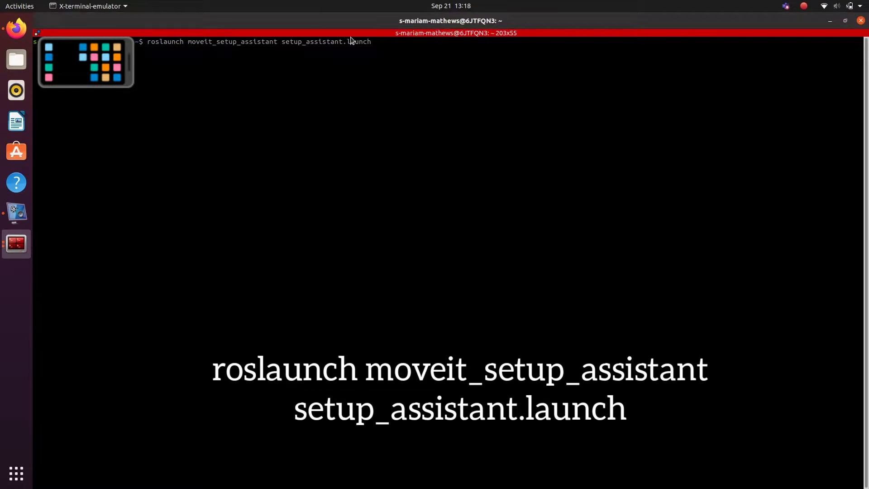
key("Return")
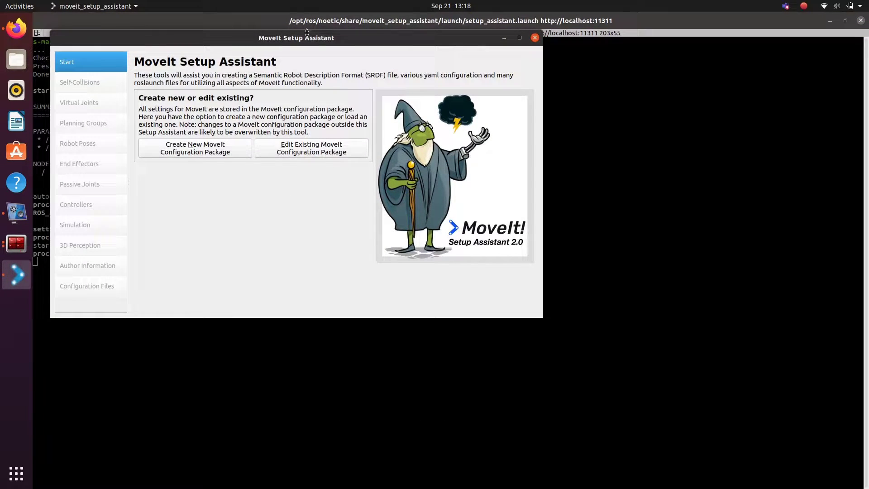
Step: Start a new configuration package and choose meca_500_r3.urdf.xacro from mecademic_description/urdf
double_click(307, 36)
left_click(263, 107)
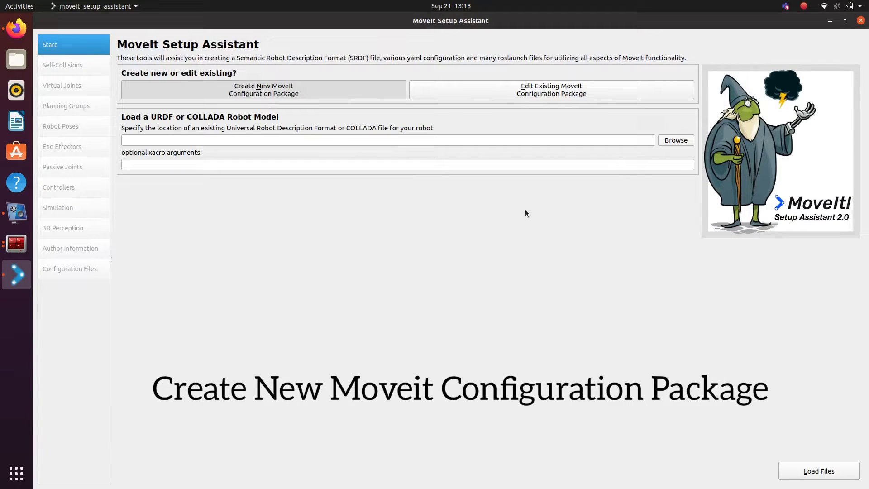
left_click(675, 140)
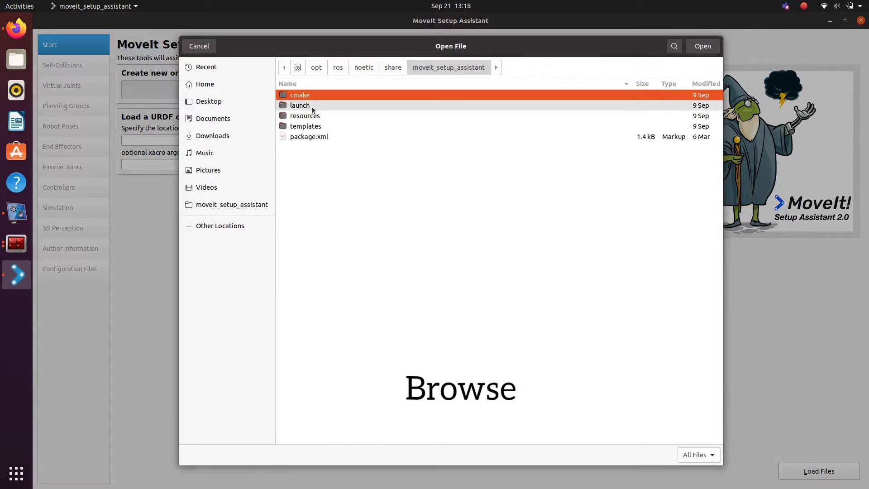
left_click(204, 84)
double_click(306, 110)
double_click(306, 116)
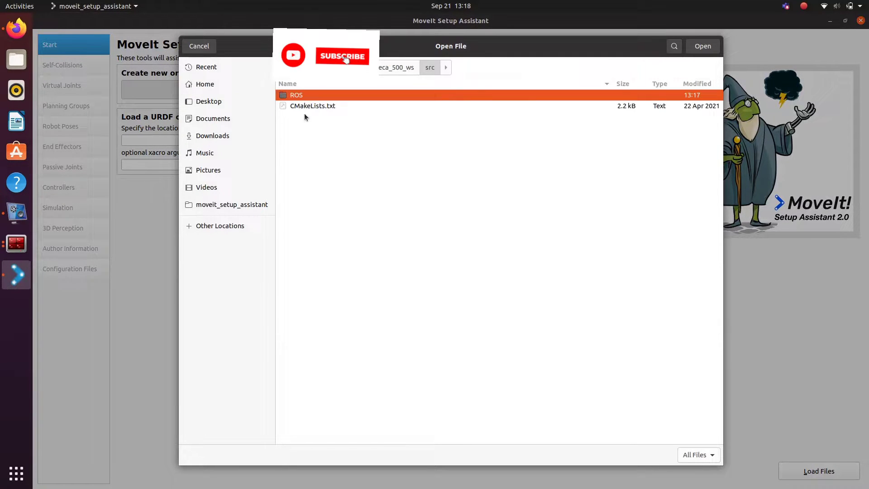
double_click(302, 97)
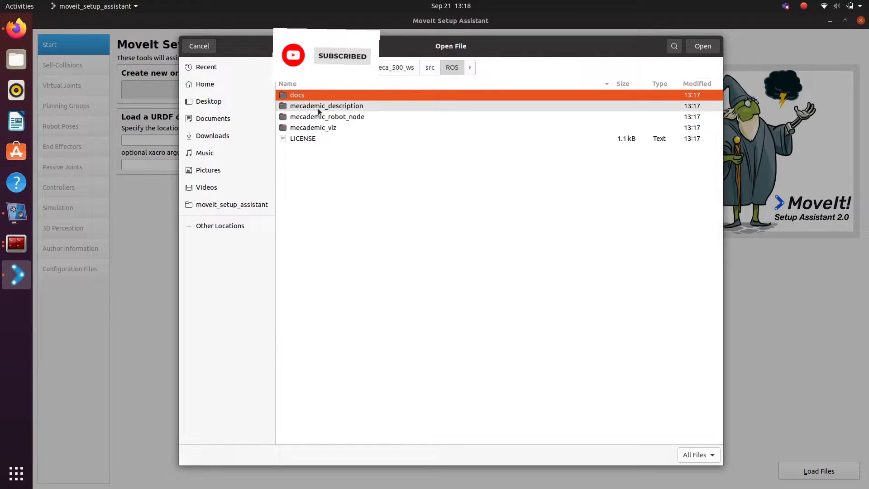
double_click(318, 109)
double_click(303, 117)
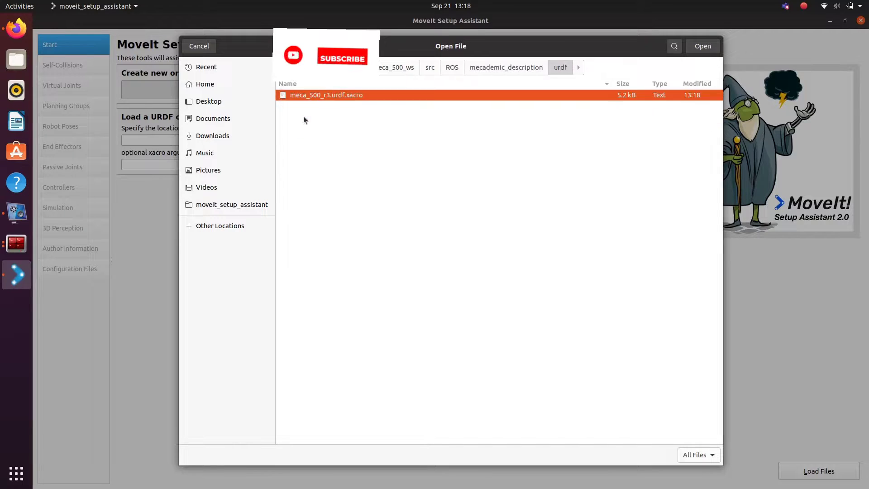
double_click(316, 94)
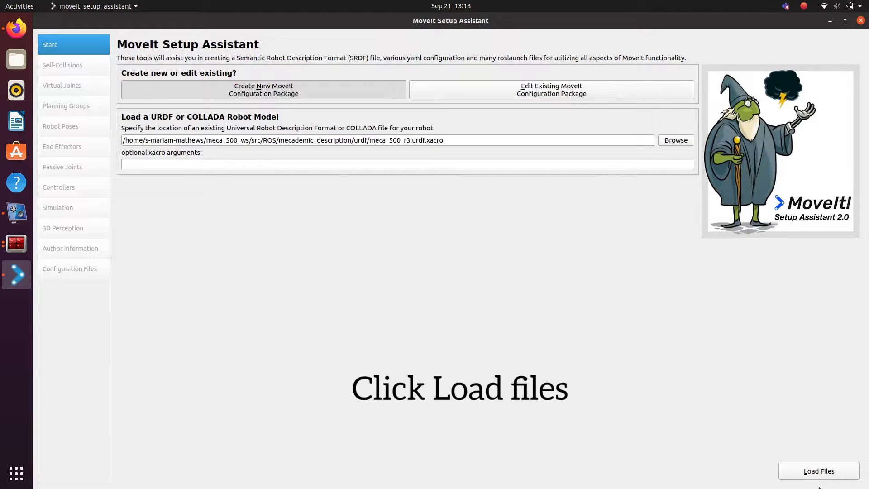
Step: Load the Meca500 model and widen the 3-D robot preview
left_click(832, 473)
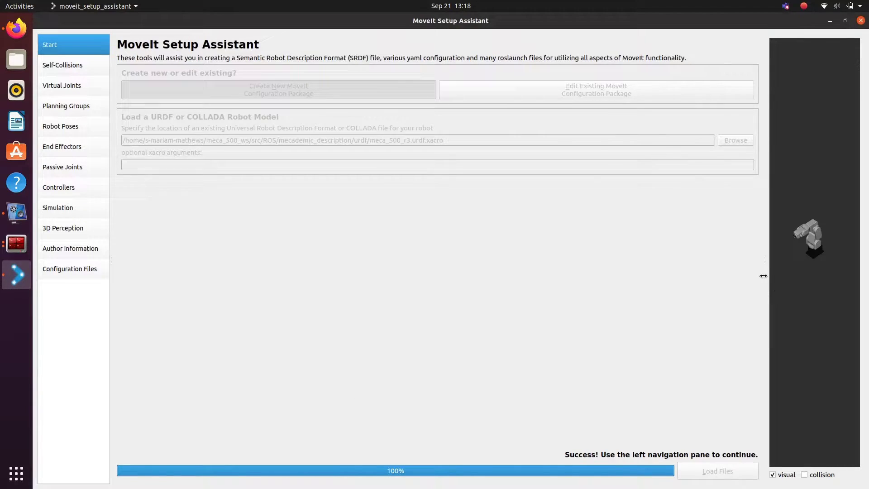
left_click_drag(763, 276, 607, 258)
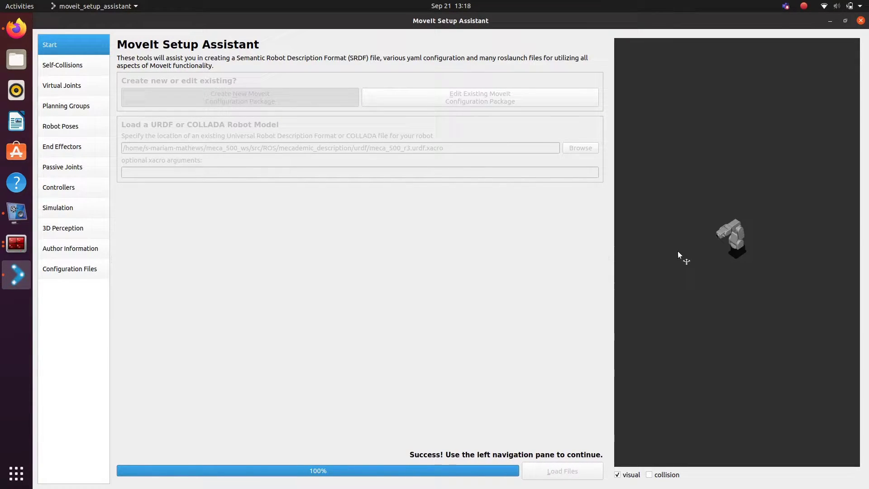
scroll(679, 255, "up", 5)
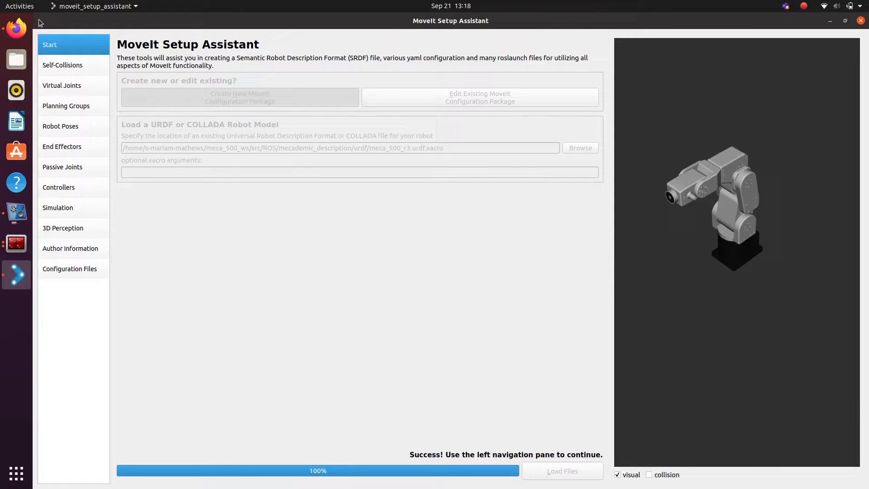
Step: Generate the self-collision matrix, disabling 12 link pairs
left_click(65, 73)
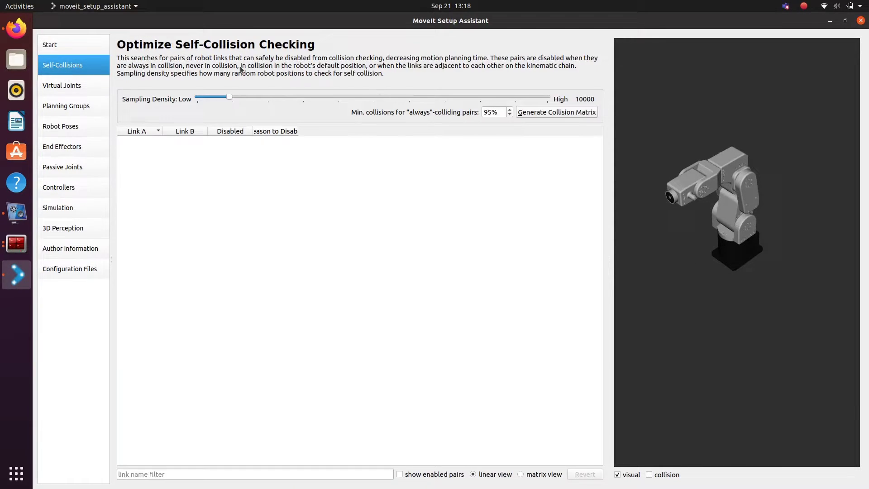
left_click(556, 111)
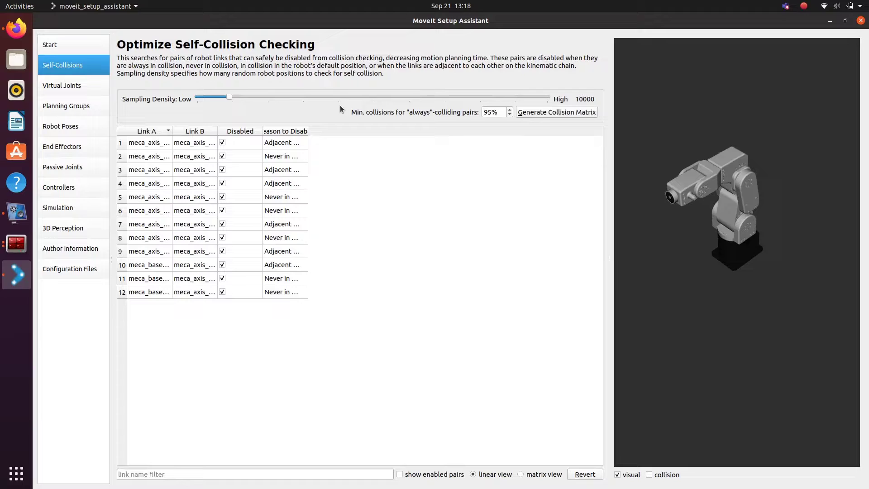
left_click(69, 89)
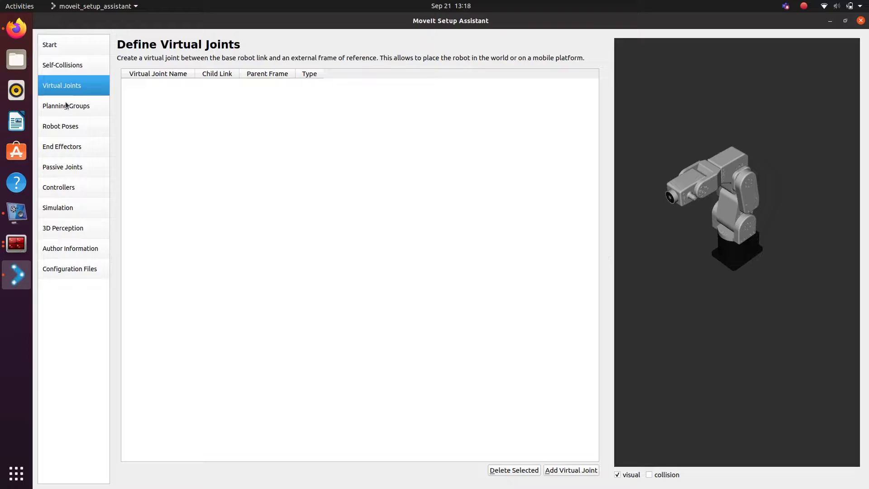
Step: Add a planning group named meca_arm using KDLKinematicsPlugin as its solver
left_click(65, 106)
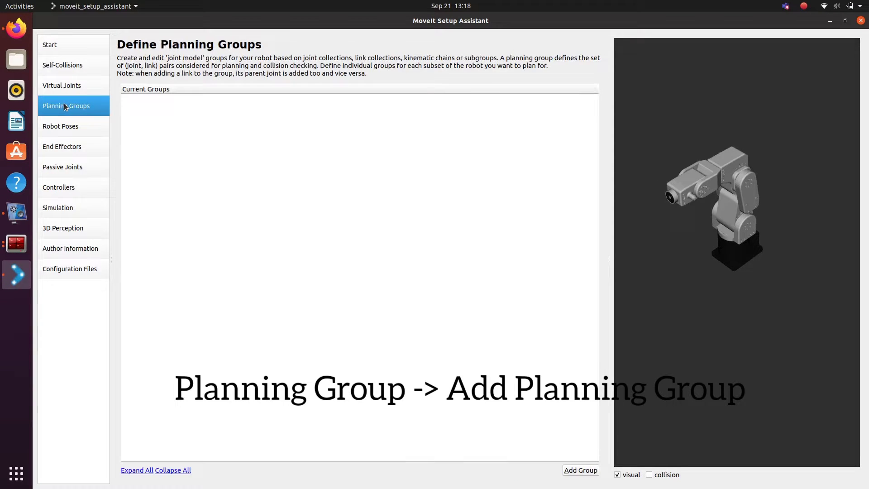
left_click(580, 470)
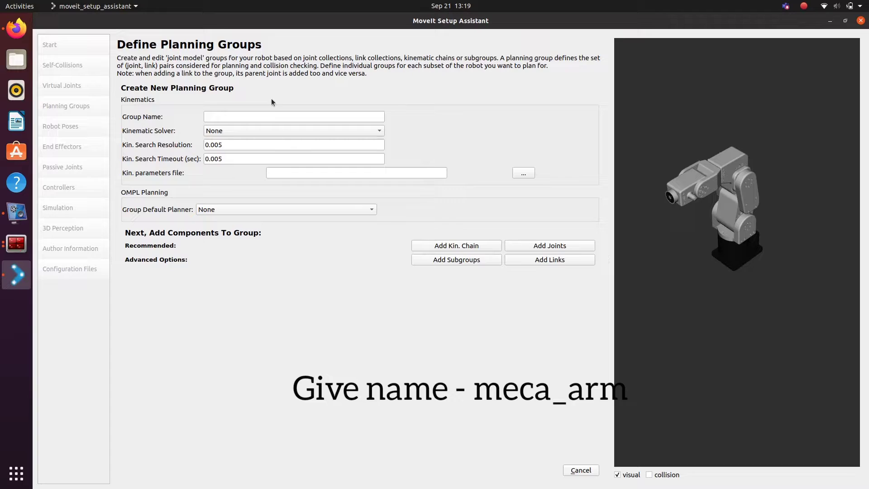
left_click(273, 117)
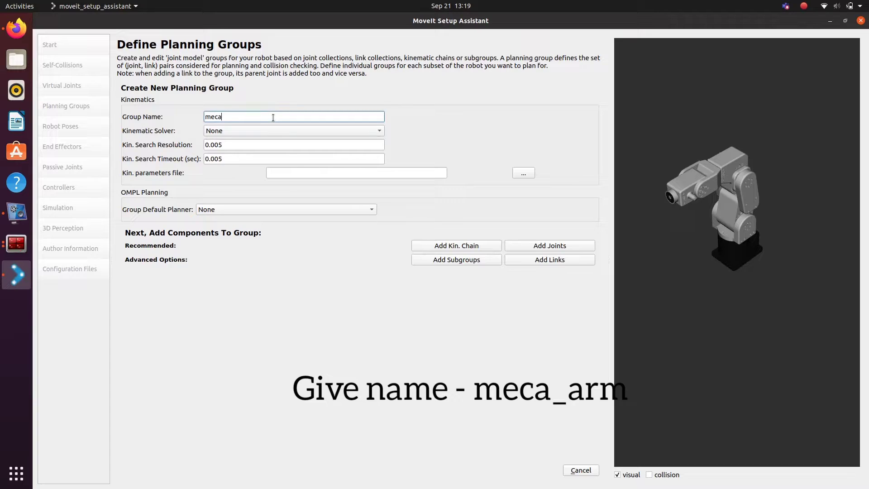
type("meca_arm")
left_click(262, 130)
left_click(260, 163)
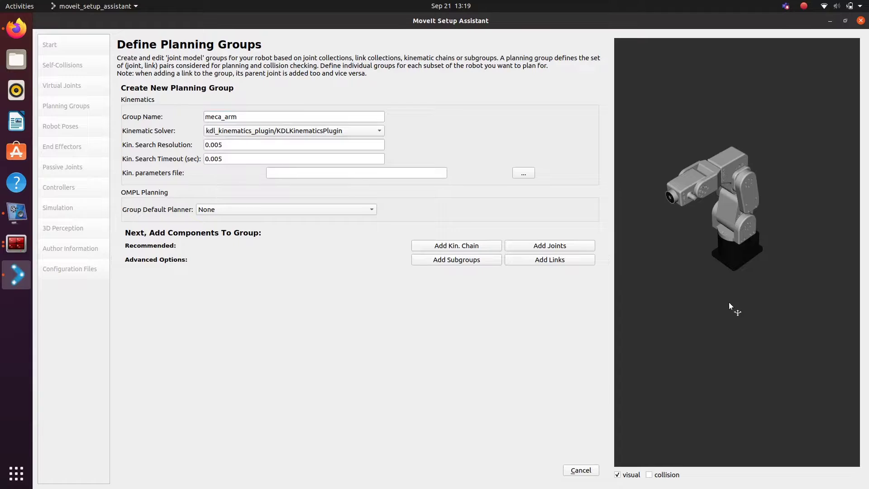
Step: Add meca_axis_1_joint through meca_axis_6_joint to meca_arm and save the group
left_click(574, 245)
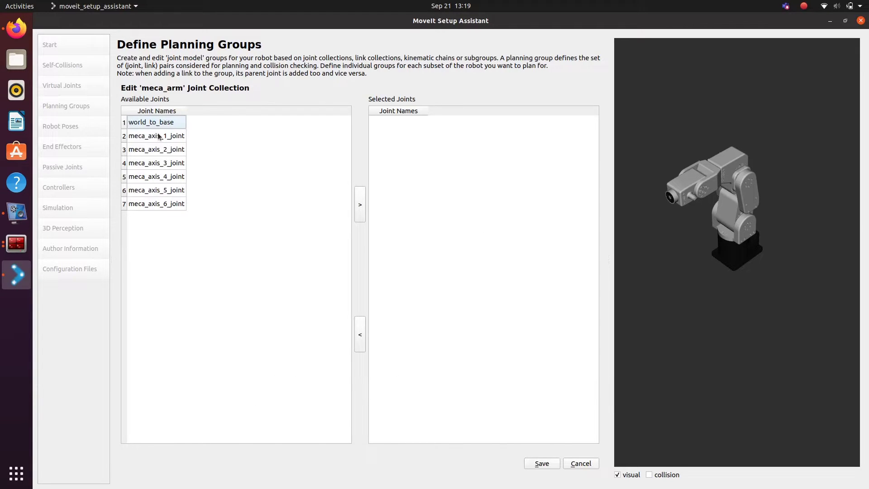
left_click_drag(157, 134, 180, 208)
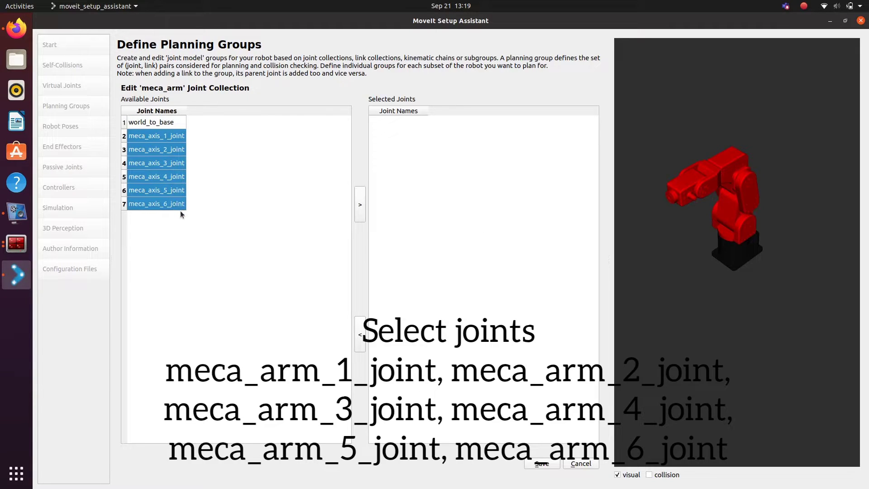
left_click(360, 206)
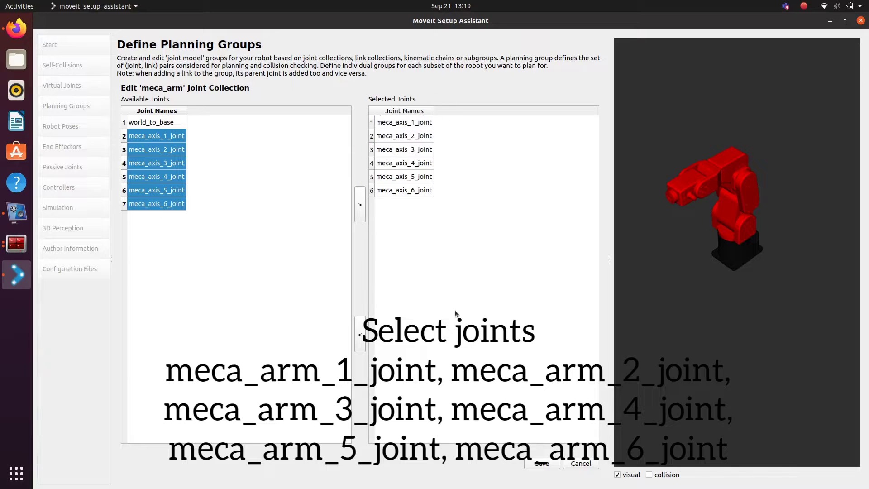
left_click(544, 464)
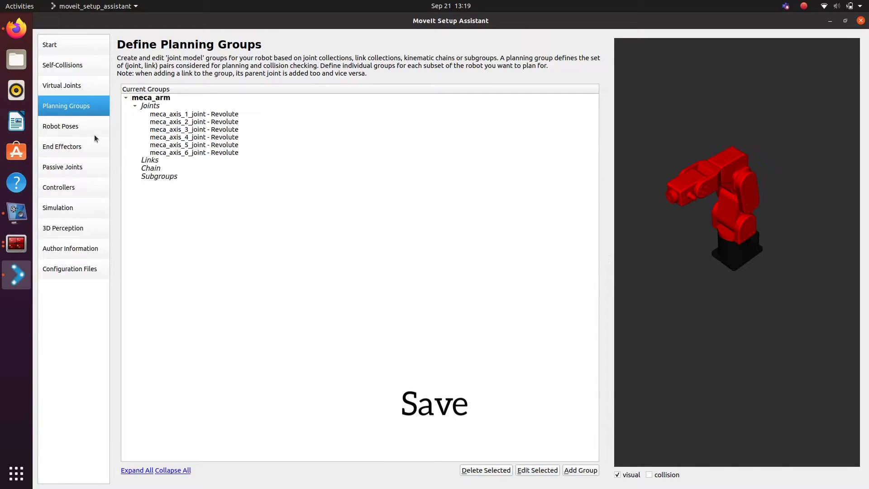
Step: Add a pose with joints 1–4 at 0.6581, 0.7223, 0.4113, 0.9671 and joint 6 at 3.1415
left_click(94, 129)
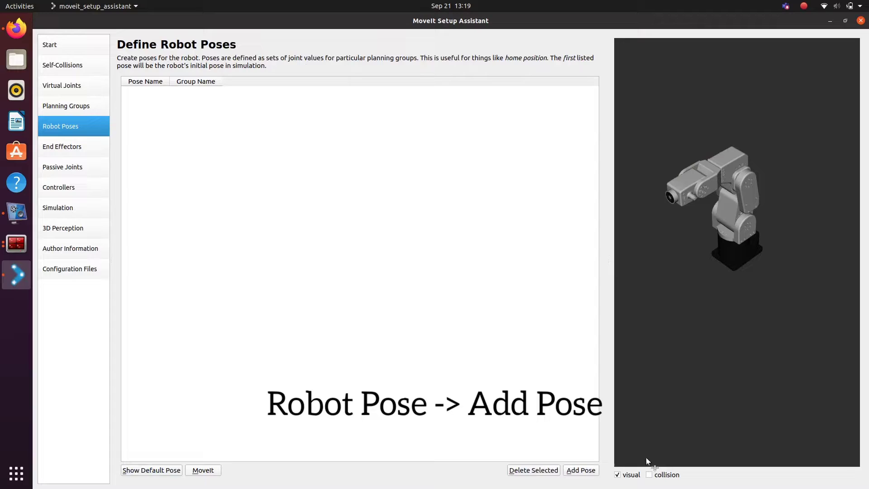
left_click(579, 469)
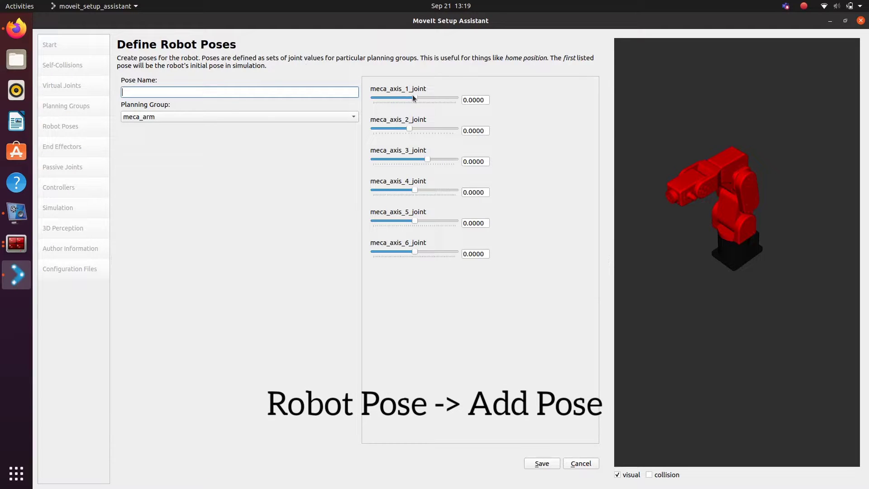
left_click_drag(413, 98, 423, 98)
left_click_drag(409, 129, 430, 129)
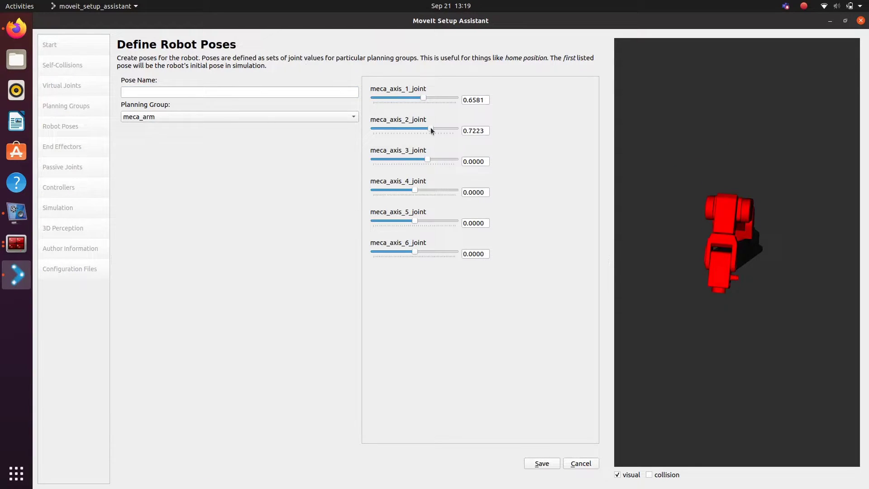
left_click_drag(425, 158, 436, 159)
left_click_drag(631, 225, 753, 185)
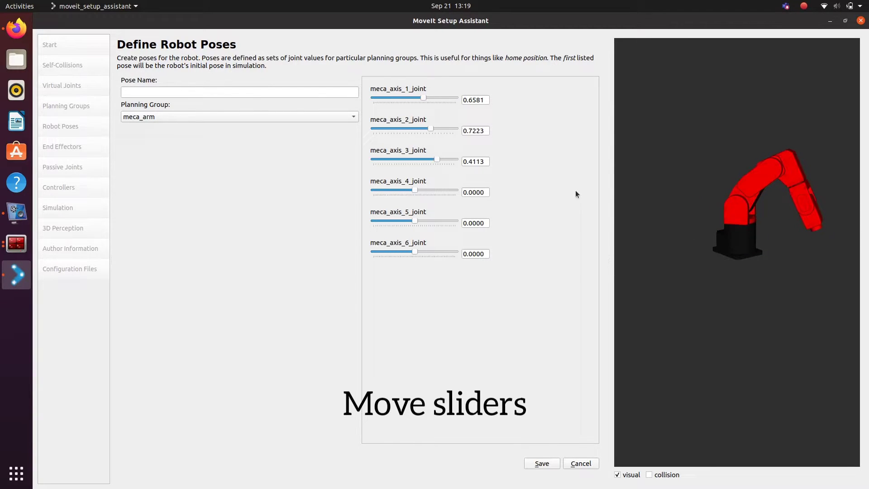
left_click_drag(417, 189, 430, 190)
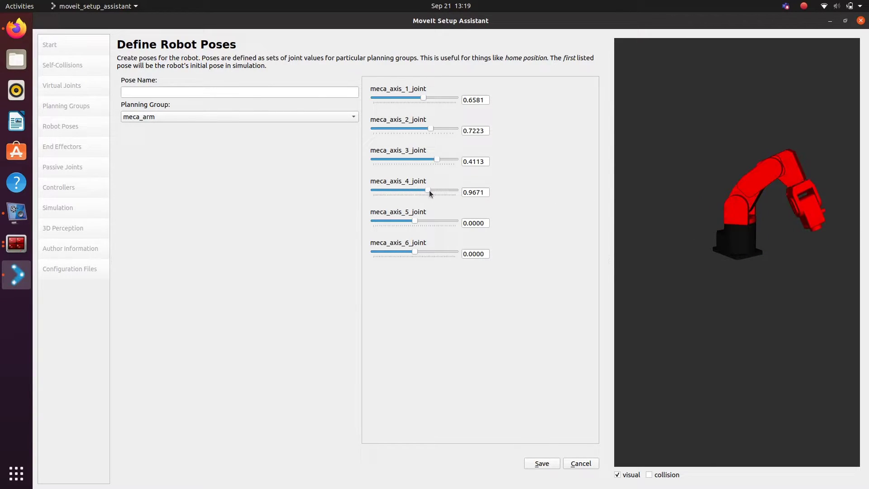
left_click_drag(415, 252, 427, 252)
left_click_drag(731, 255, 666, 173)
left_click_drag(427, 251, 459, 251)
left_click_drag(699, 273, 748, 342)
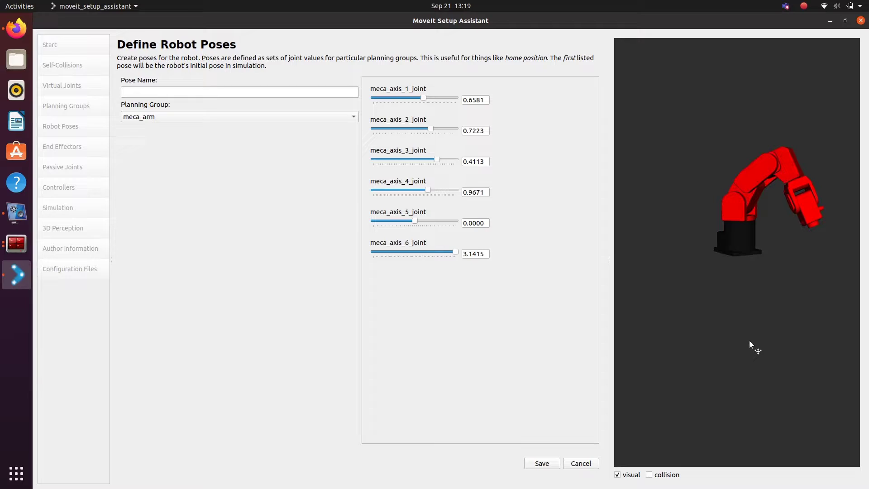
Step: Name the pose pose1, keep the meca_arm group, and save it
left_click(167, 92)
type("pose")
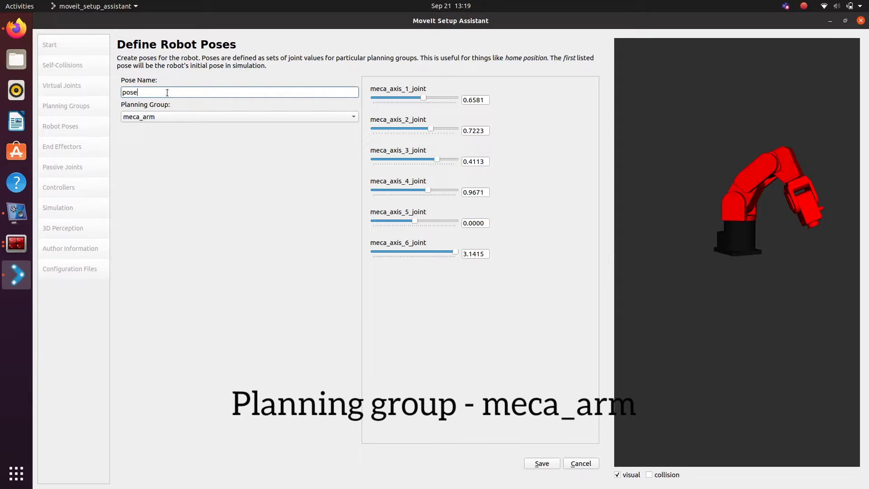
type("1")
left_click(157, 115)
left_click(157, 115)
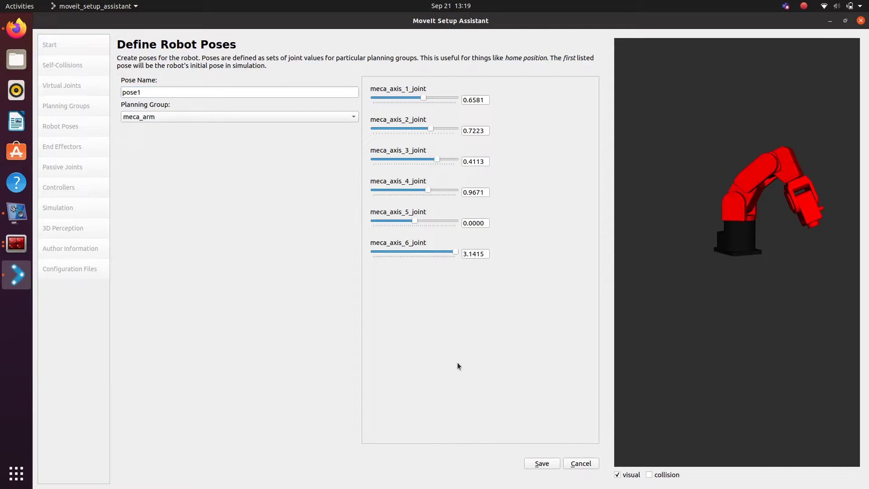
left_click(543, 463)
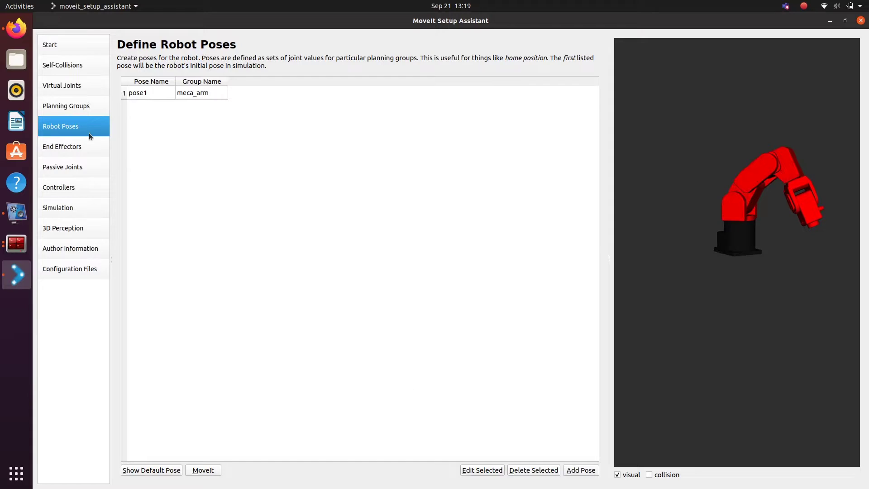
Step: Auto-add a FollowJointsTrajectory controller for the planning group on the Controllers page
left_click(85, 146)
left_click(84, 167)
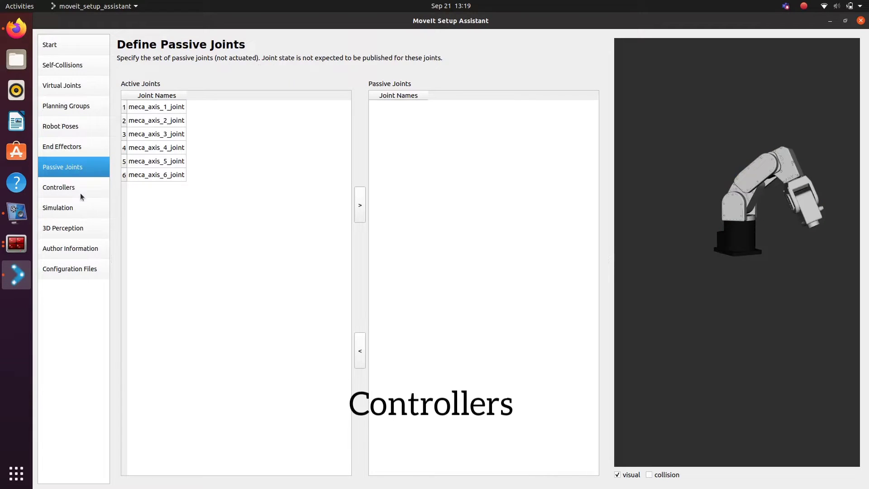
left_click(80, 186)
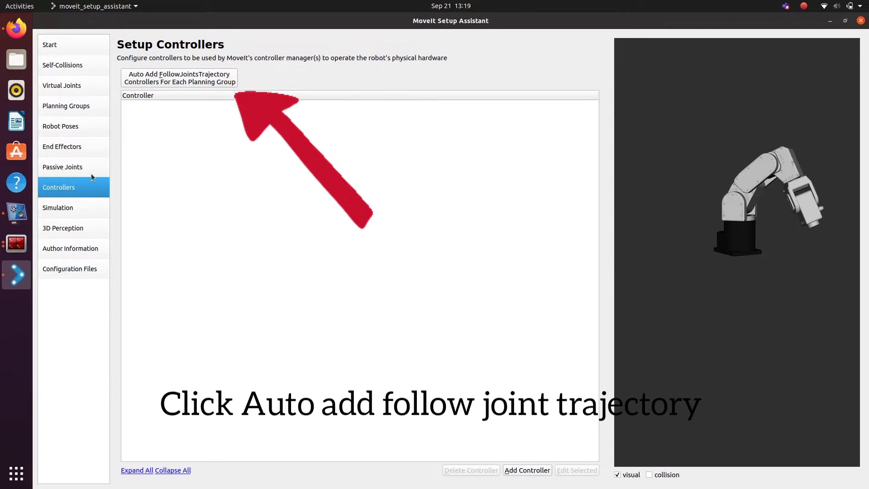
left_click(215, 75)
Step: Set meca_arm_controller's type to position_controllers/JointTrajectoryController and save it
double_click(297, 104)
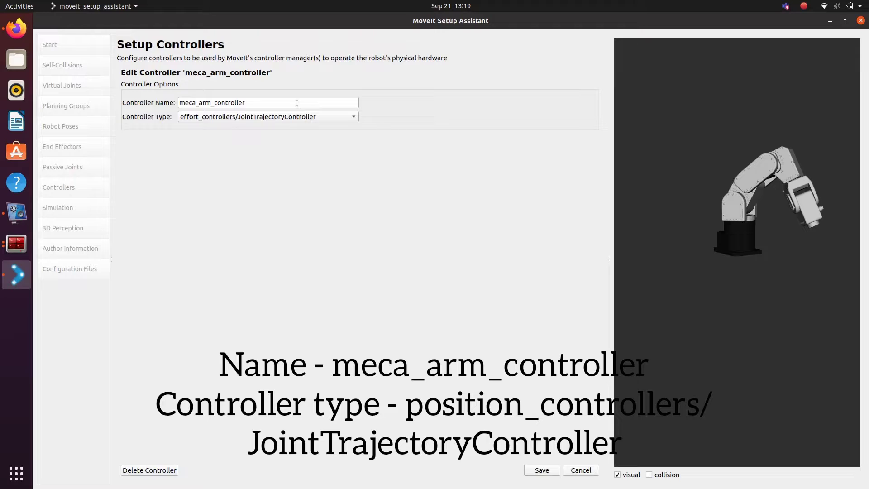
left_click(281, 117)
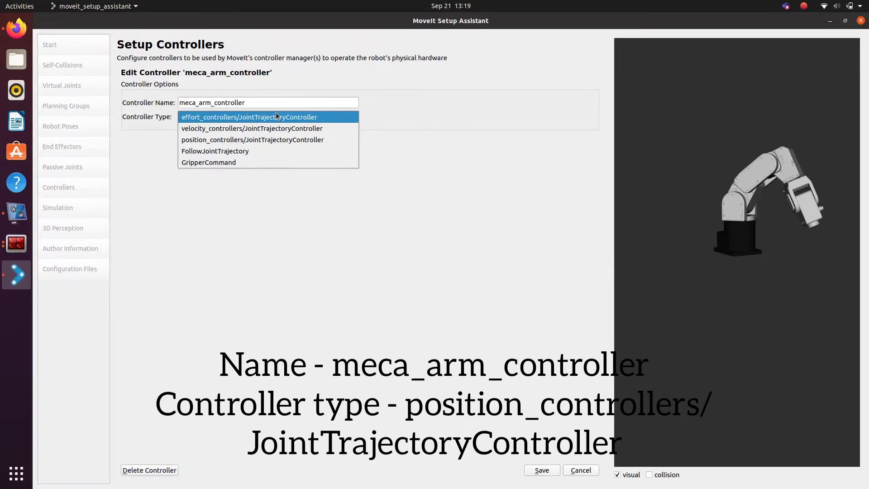
left_click(265, 140)
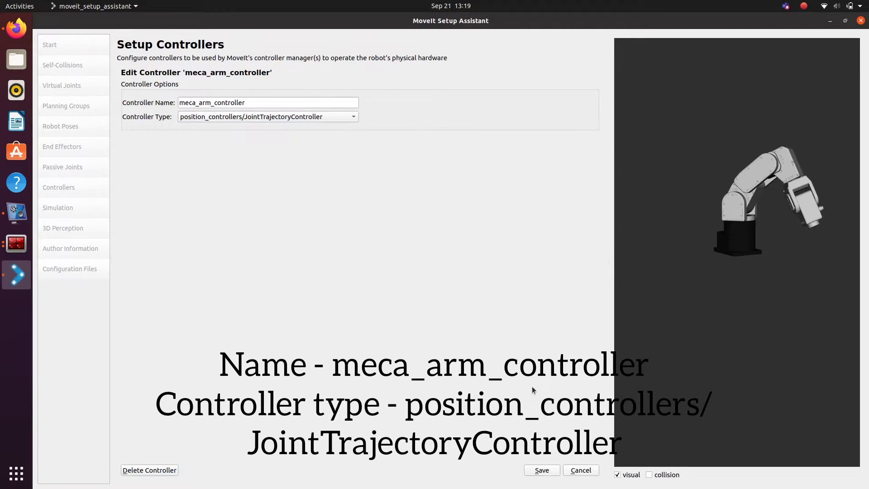
left_click(542, 471)
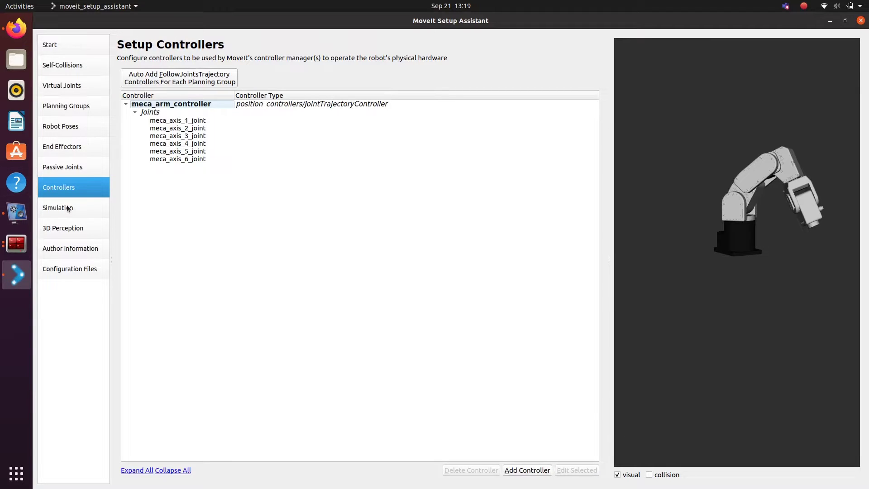
Step: Generate the Gazebo-compatible URDF on the Simulation page and copy it to the clipboard
left_click(67, 209)
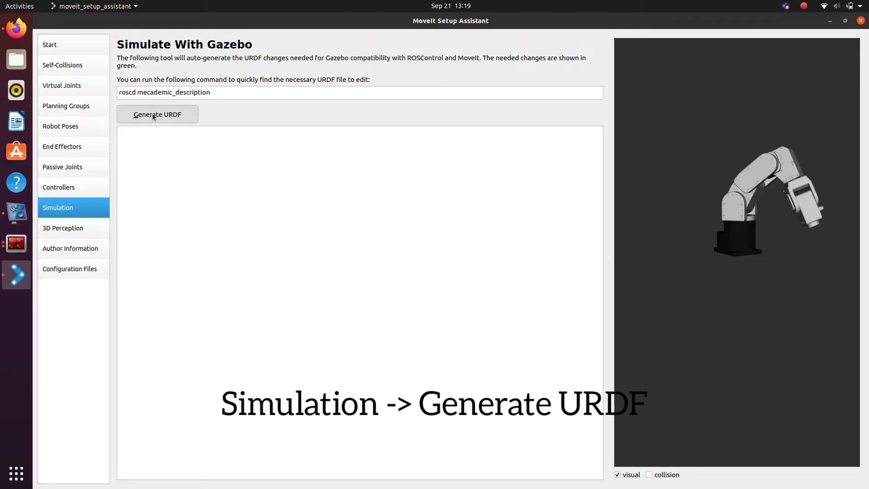
left_click(154, 116)
left_click(154, 474)
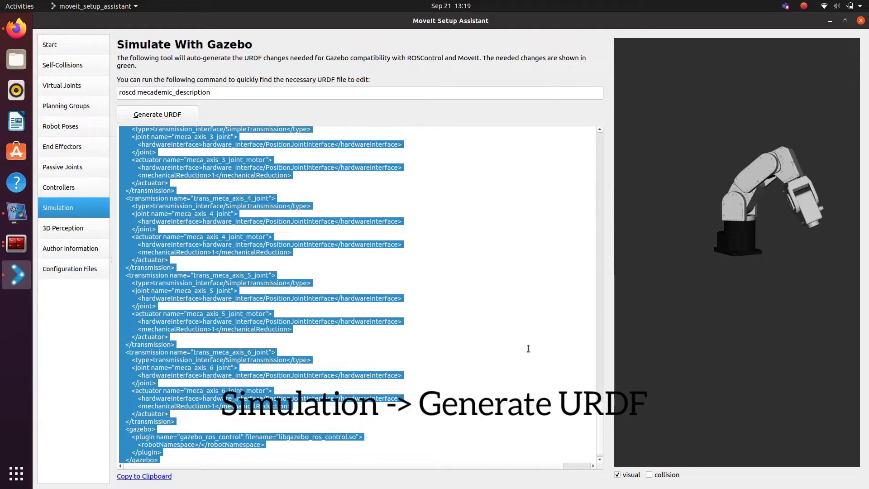
left_click_drag(599, 412, 664, 425)
left_click(539, 169)
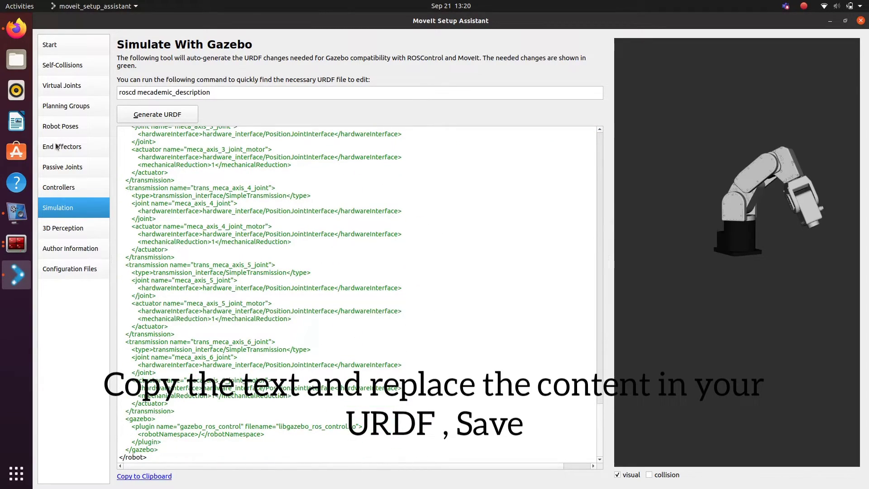
Step: Replace the whole contents of src/ROS/mecademic_description/urdf/meca_500_r3.urdf.xacro with the generated URDF
left_click(23, 69)
double_click(284, 53)
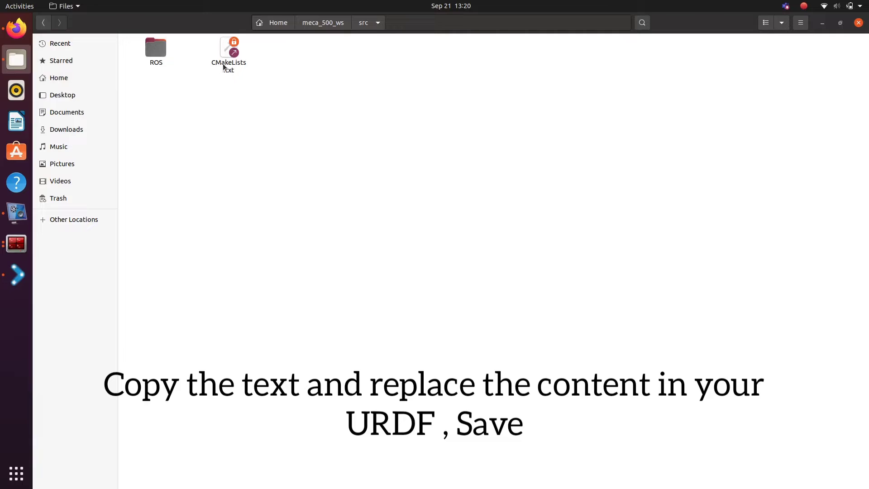
double_click(156, 50)
double_click(202, 67)
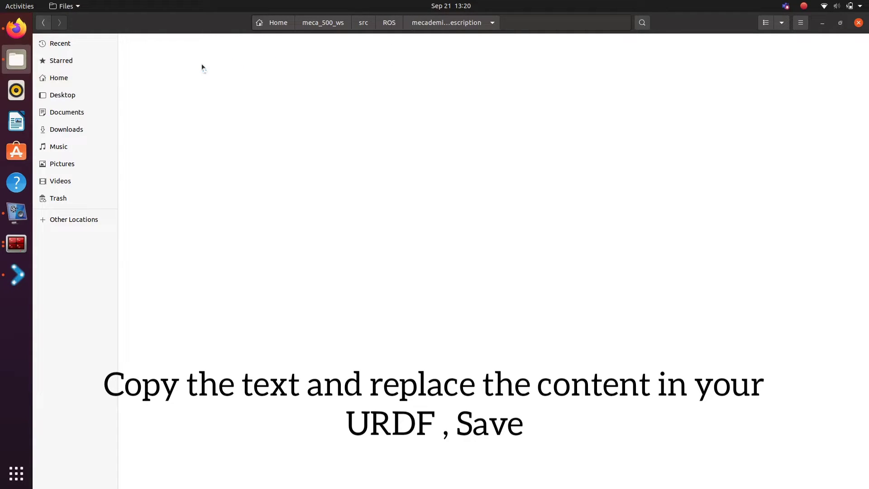
double_click(264, 51)
right_click(151, 71)
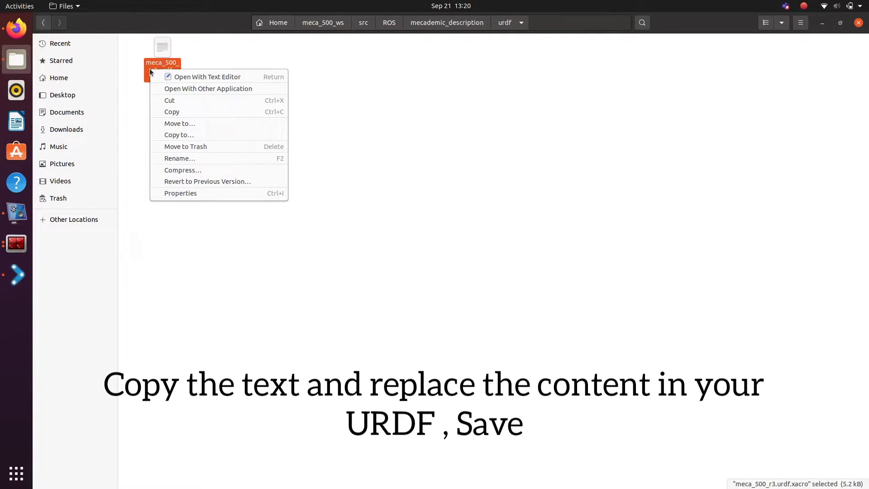
left_click(170, 75)
key("ctrl+a")
key("ctrl+v")
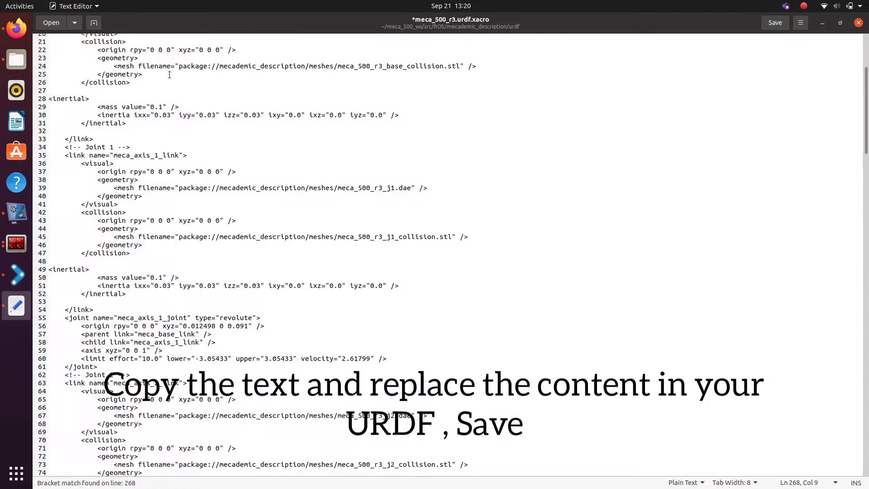
scroll(860, 52, "up", 6)
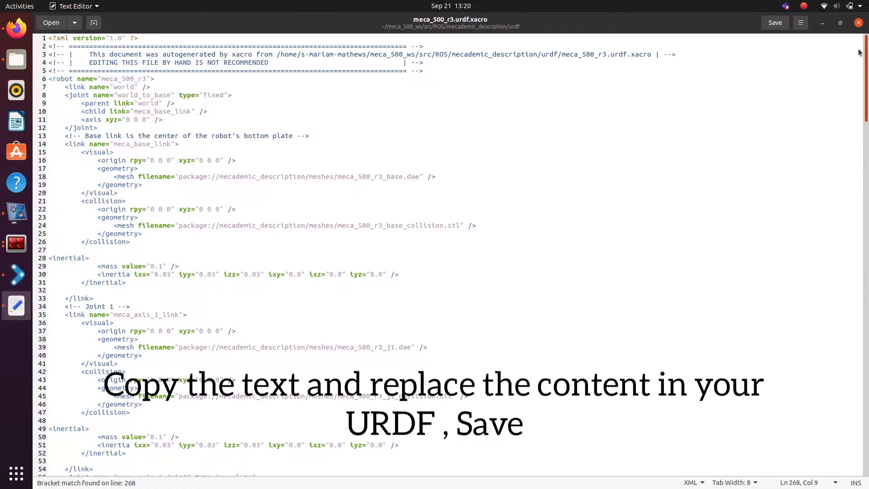
left_click_drag(868, 79, 867, 481)
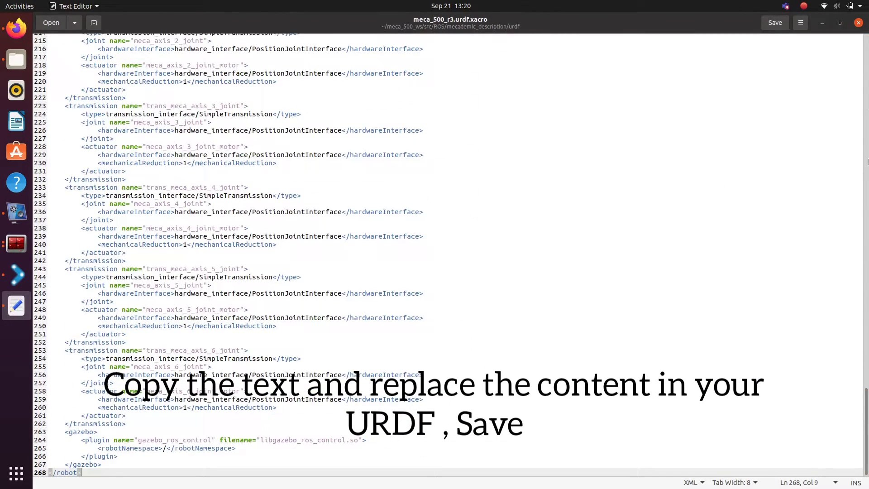
Step: Close the edited URDF and enter the maintainer's name and e-mail on the Author Information page
left_click(859, 23)
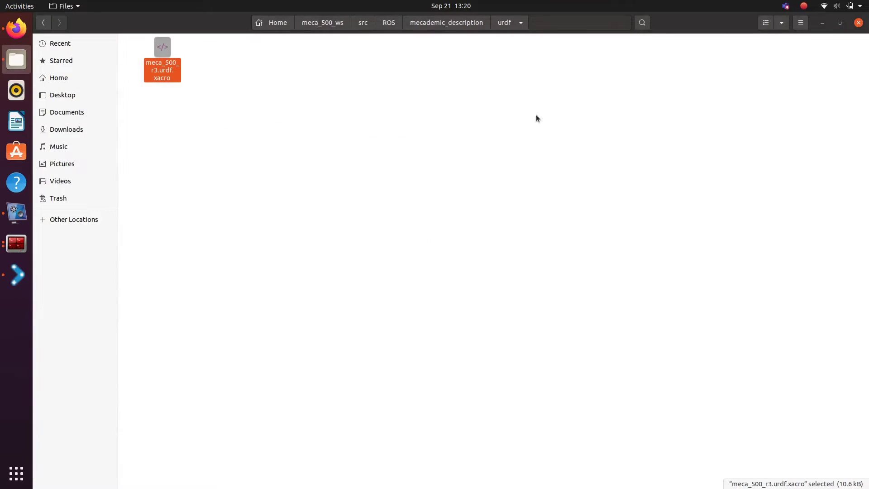
left_click(13, 273)
left_click(53, 229)
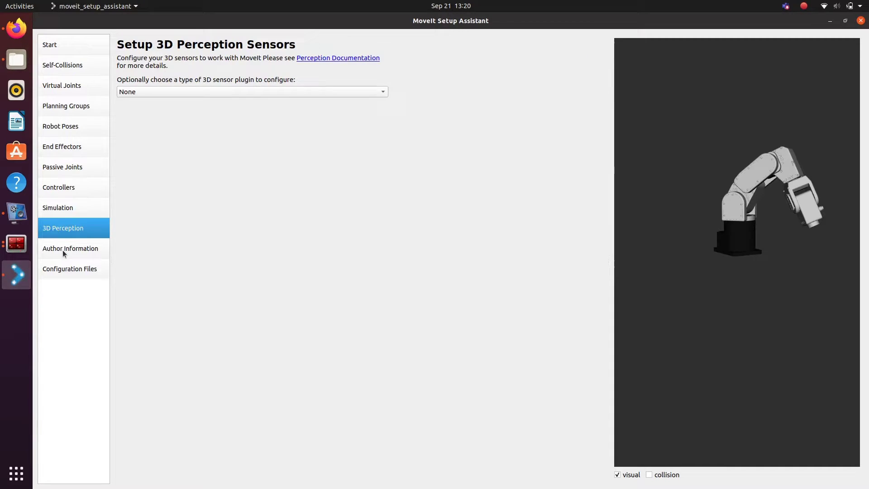
left_click(64, 250)
left_click(173, 81)
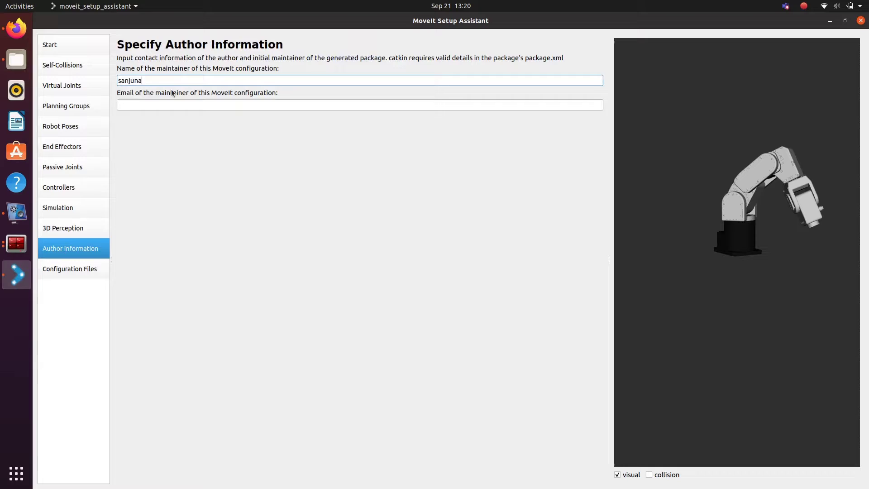
left_click(170, 100)
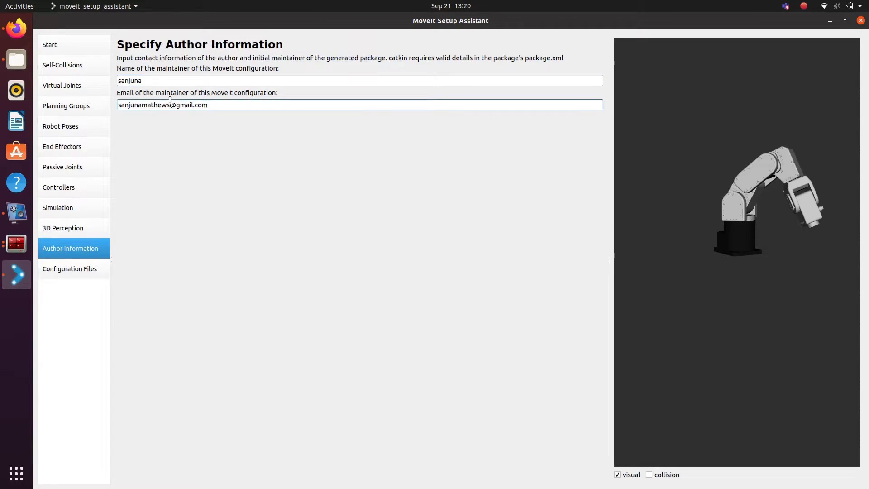
Step: Set the Configuration Files save path to a newly created src/ROS/mecademic_moveit_config folder
left_click(76, 270)
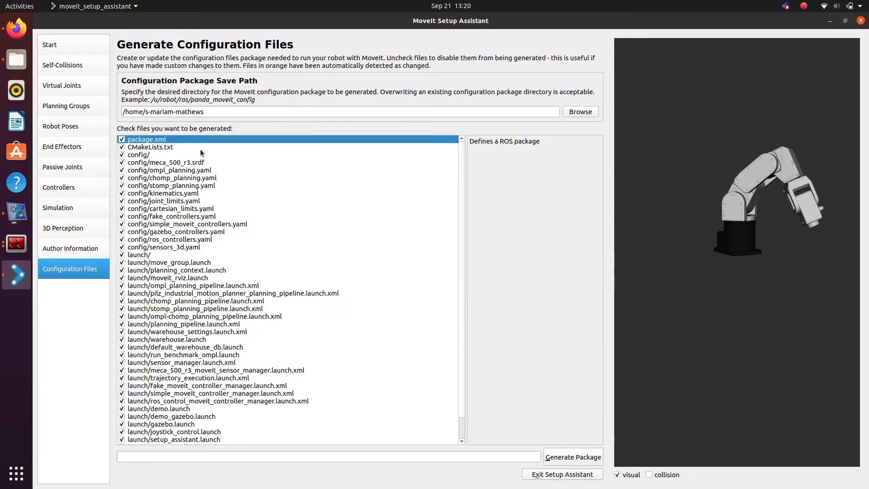
left_click(580, 112)
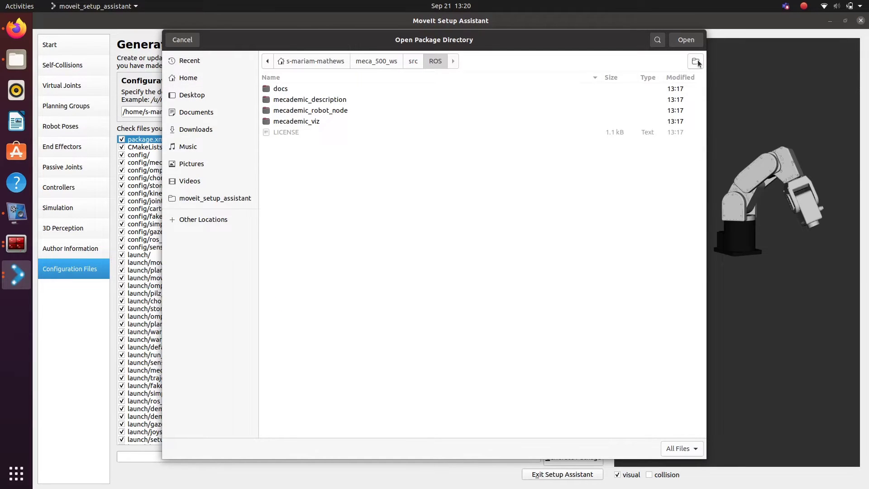
left_click(696, 62)
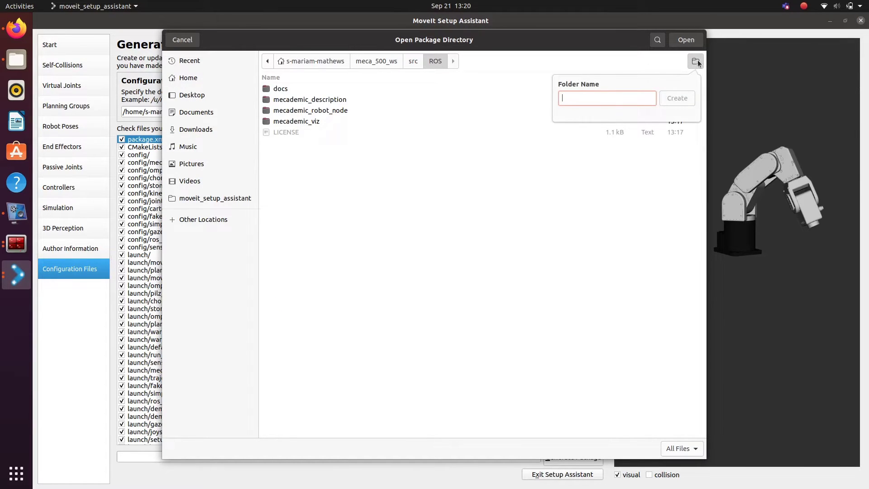
type("mecademic")
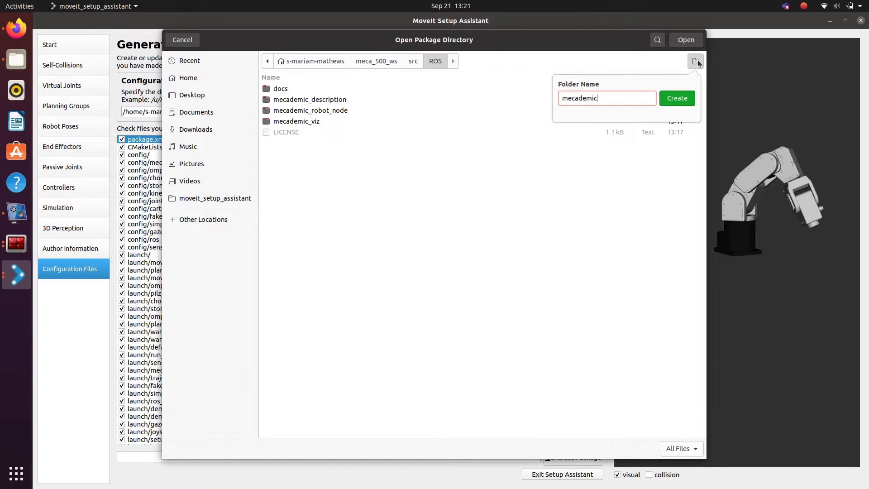
type("_moveit_config")
left_click(677, 98)
Step: Accept the new folder, generate the package despite the incomplete-steps warning, and exit the assistant
left_click(676, 42)
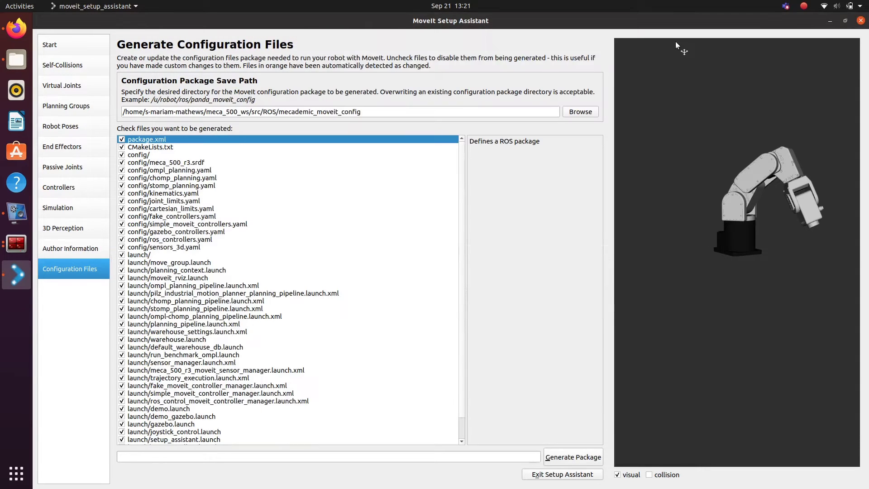
left_click(568, 458)
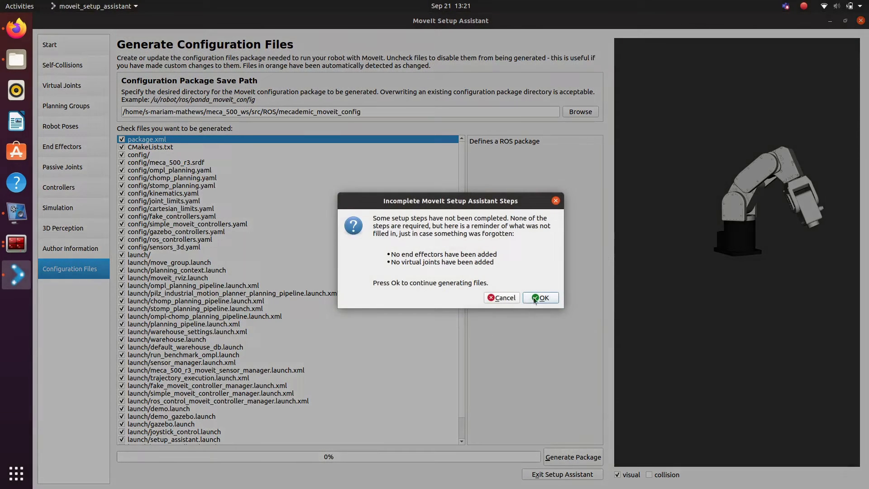
left_click(539, 298)
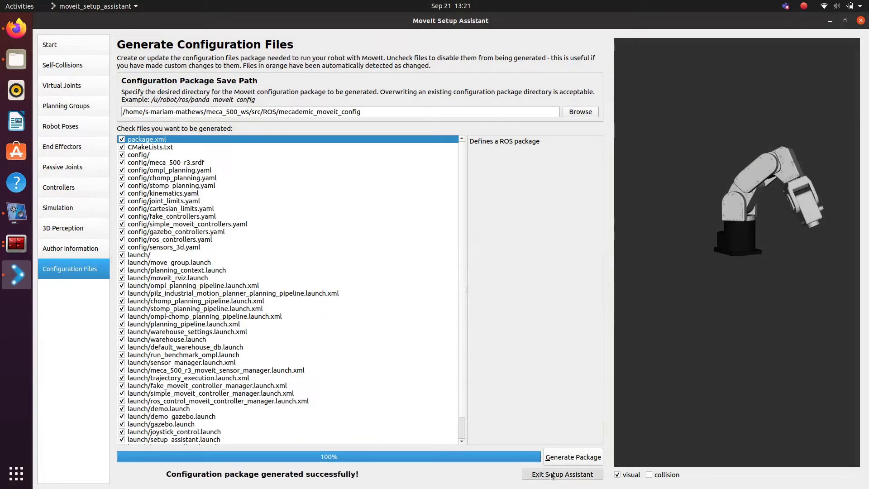
left_click(550, 473)
left_click(488, 311)
key("ctrl+alt+t")
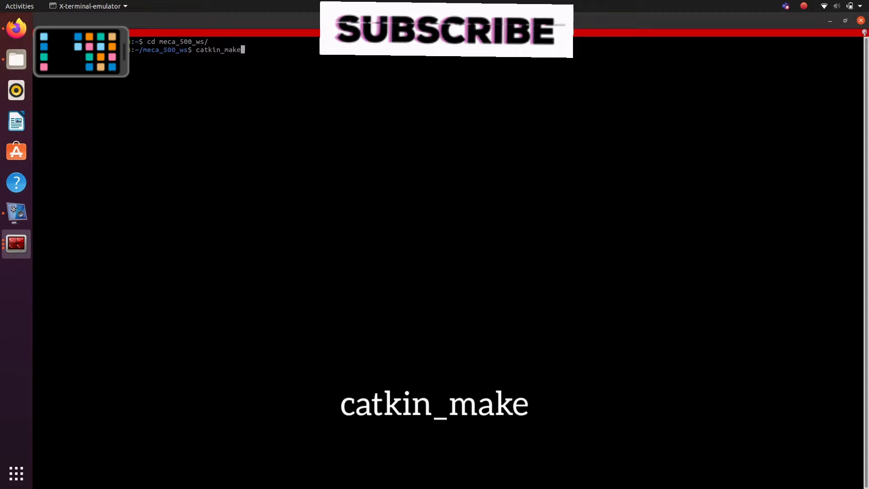
Step: Build the workspace with catkin_make and run roslaunch mecademic_moveit_config demo_gazebo.launch
key("Return")
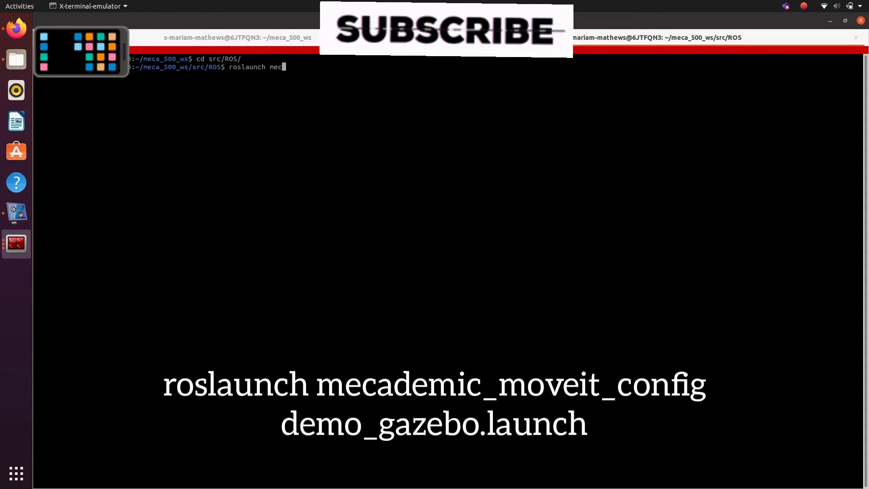
type(" mec")
key("Tab")
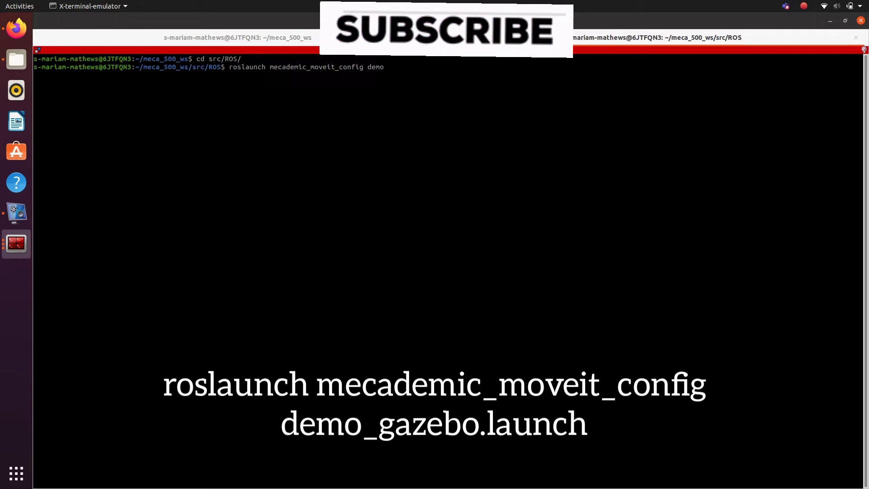
type("emo_g")
key("Tab")
key("Return")
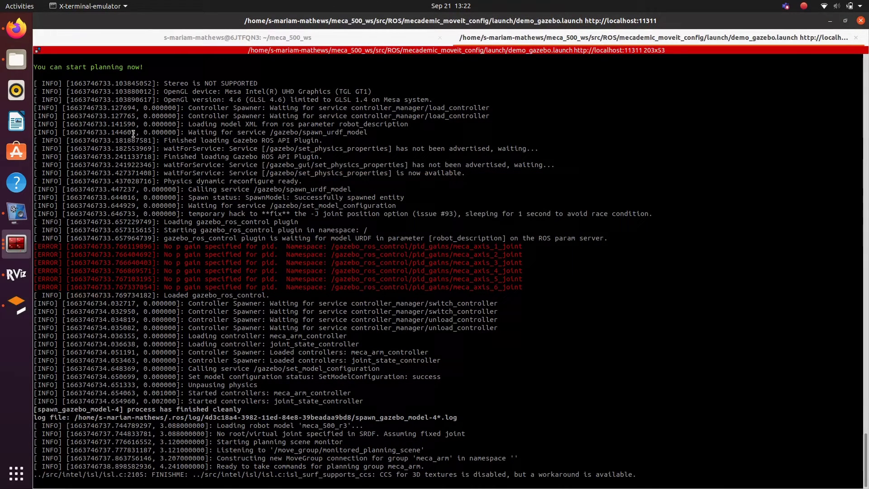
Step: Bring up Gazebo and zoom and pan until the Meca500 arm is in view
left_click(17, 307)
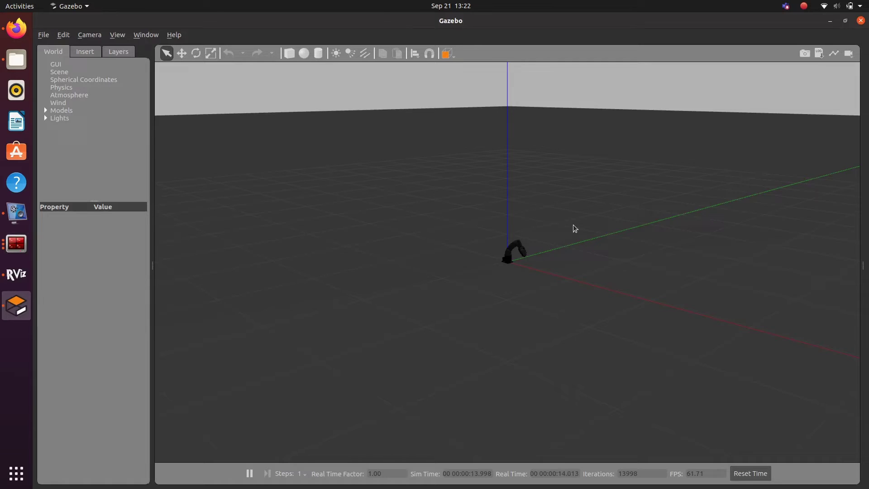
scroll(517, 272, "up", 3)
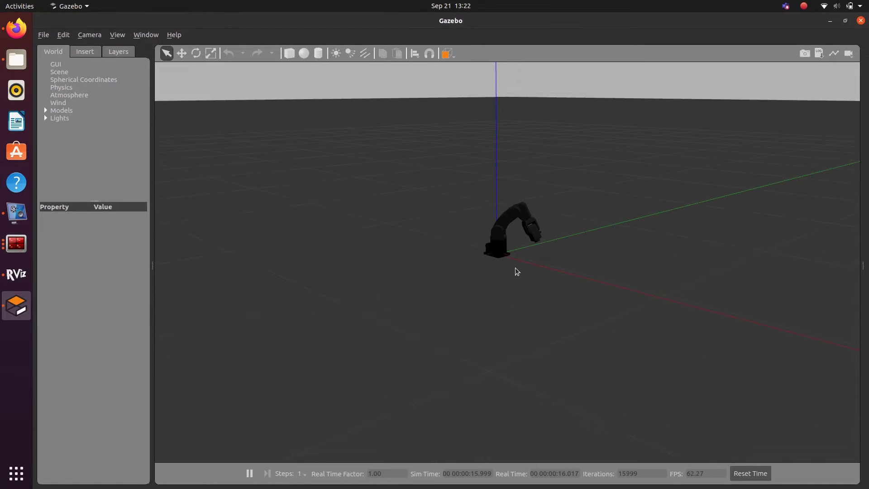
scroll(517, 271, "up", 3)
scroll(518, 253, "down", 1)
left_click_drag(519, 237, 514, 318)
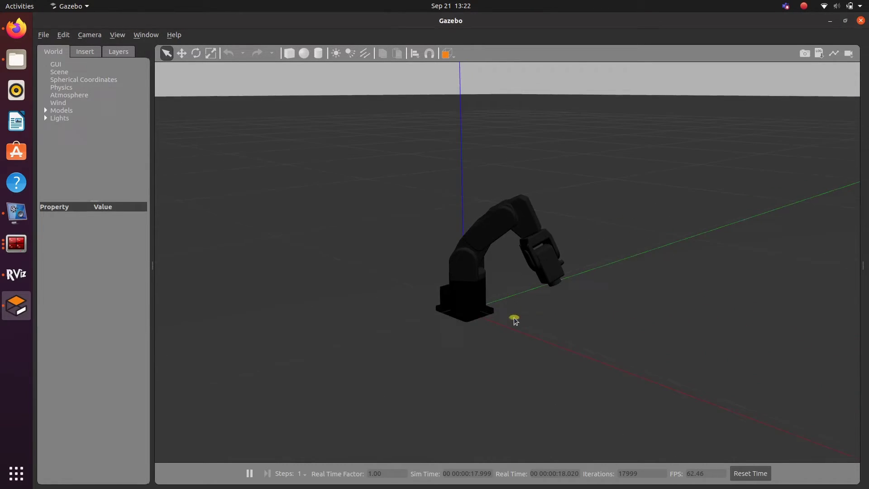
Step: In RViz, set the goal to <random valid>, plan and execute it, then watch in Gazebo
left_click(17, 273)
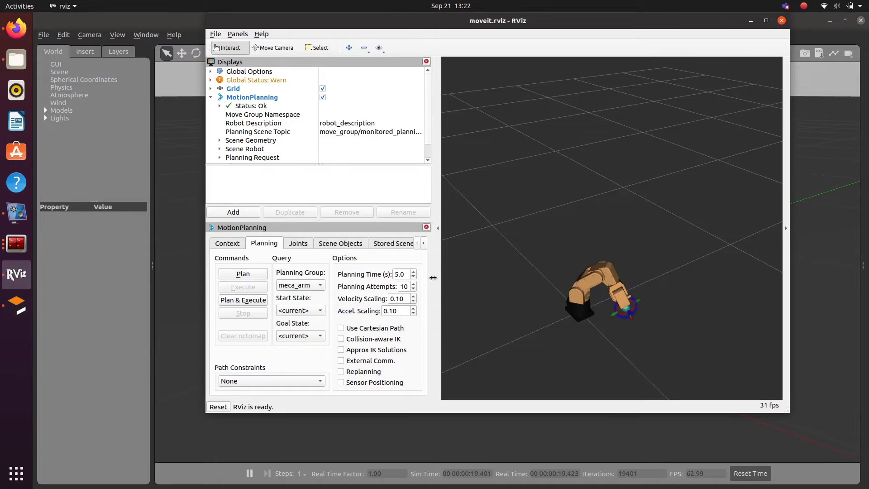
left_click(301, 335)
left_click(296, 313)
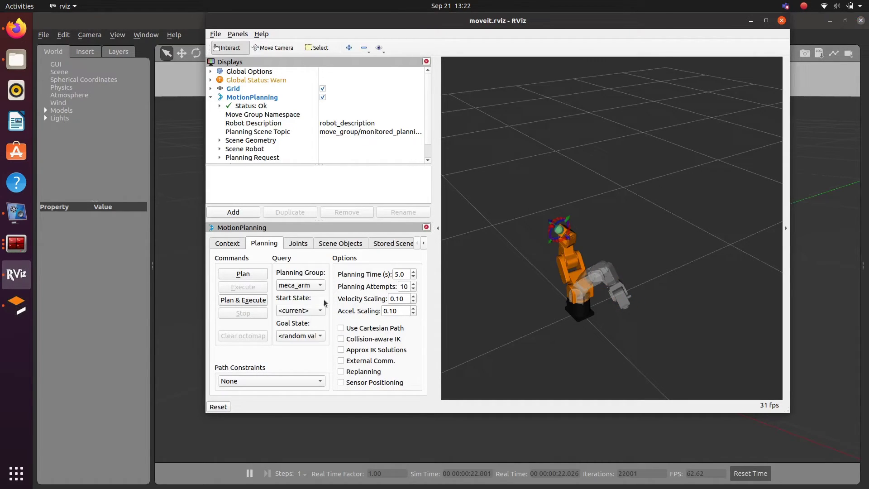
left_click(244, 274)
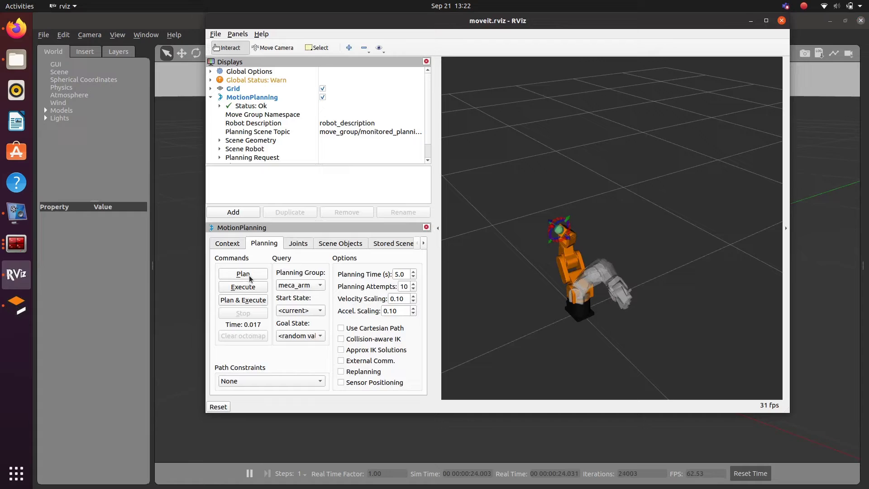
scroll(554, 289, "up", 6)
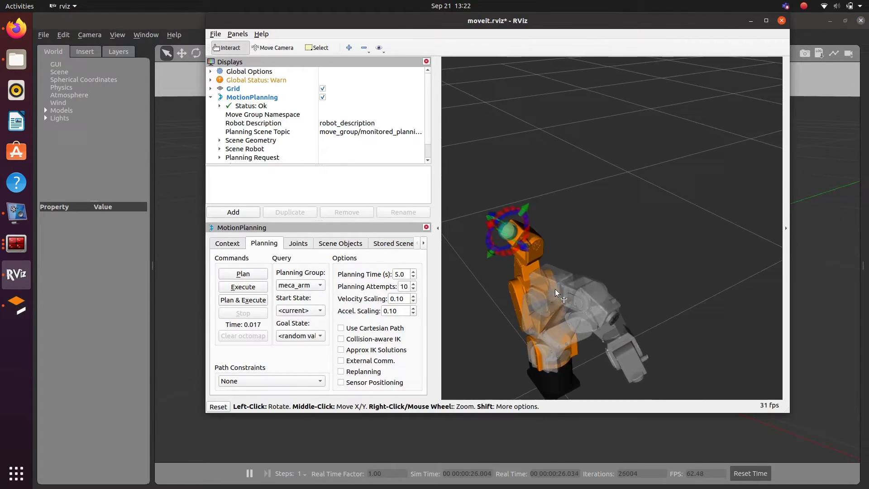
left_click_drag(549, 286, 508, 317)
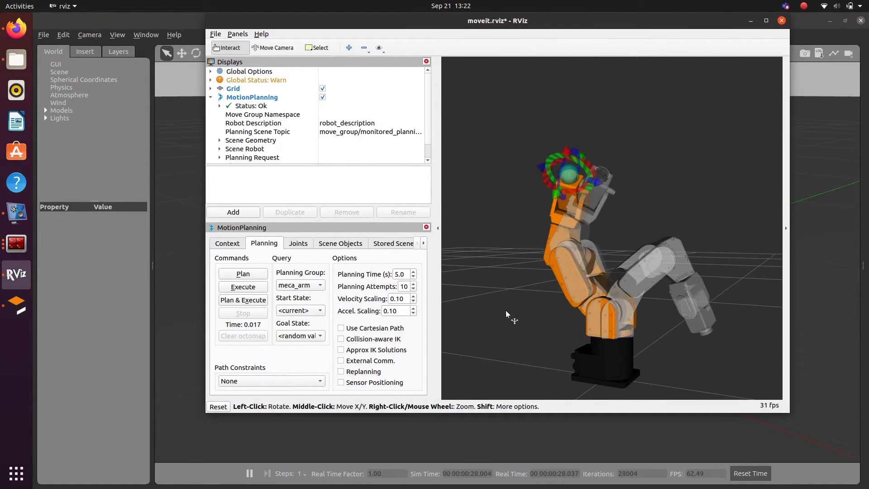
left_click(257, 297)
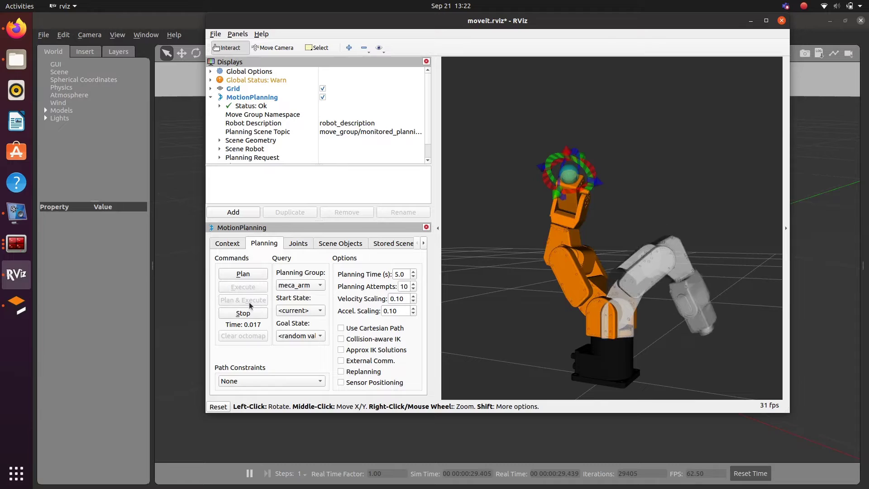
left_click(192, 295)
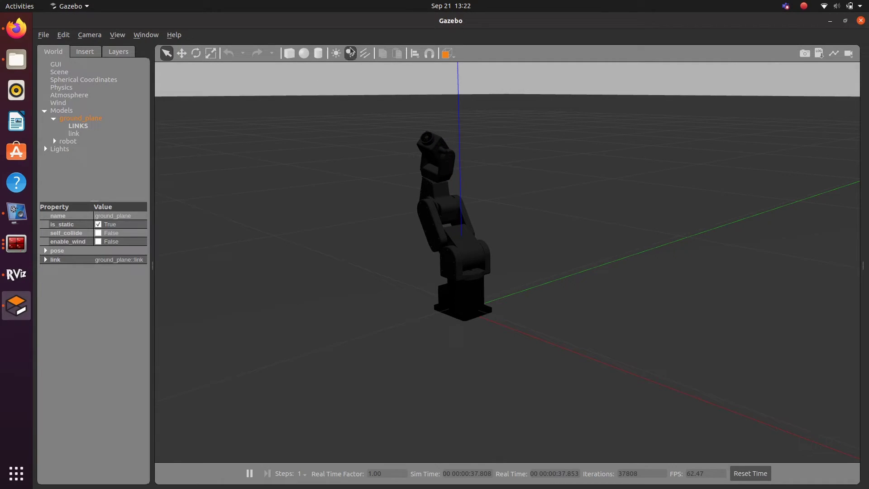
Step: Unmaximize and heighten Gazebo, then move RViz to the left and resize it alongside
left_click_drag(426, 14, 647, 31)
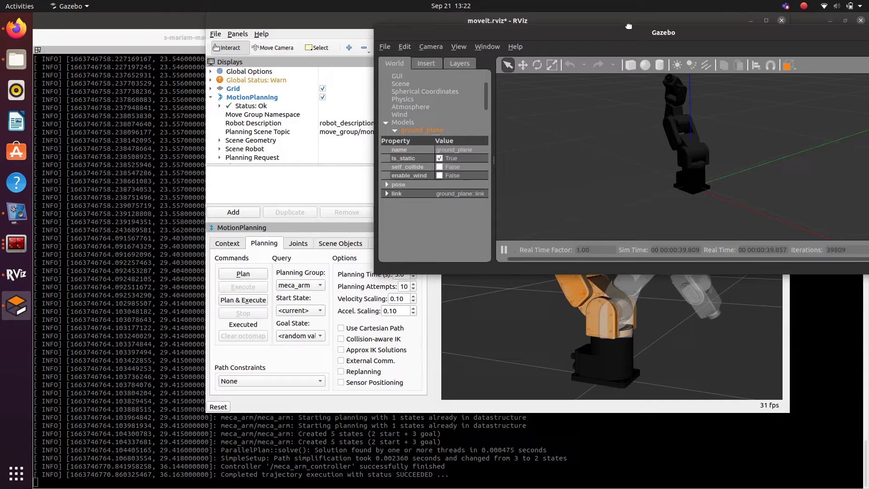
left_click_drag(673, 274, 679, 472)
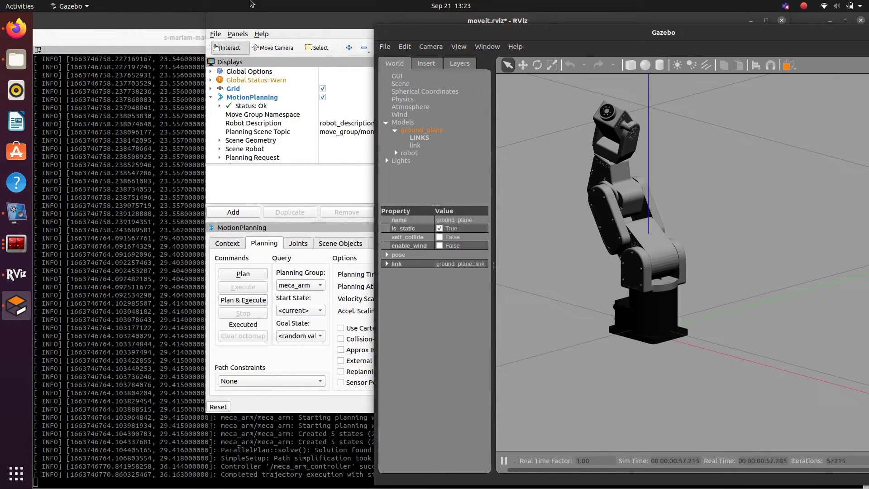
left_click_drag(268, 23, 101, 36)
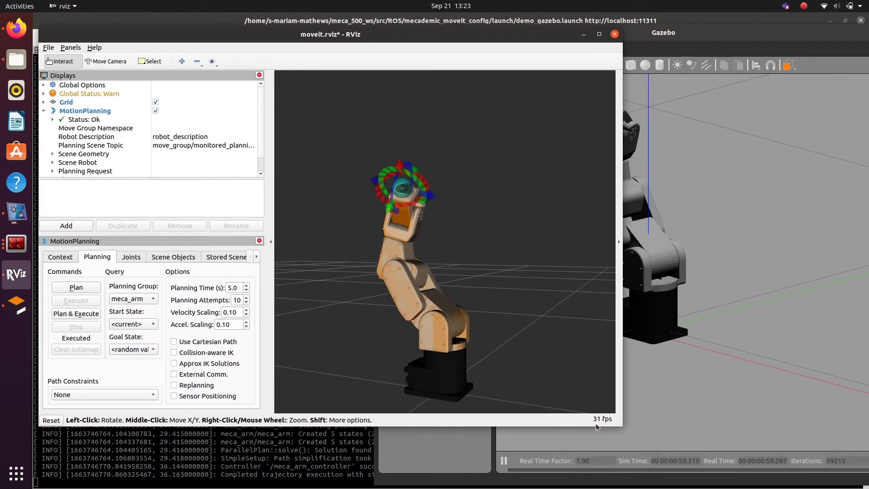
left_click_drag(627, 431, 474, 483)
Step: Pick <random> then <random valid> as the goal state and plan and execute the move
scroll(400, 424, "down", 6)
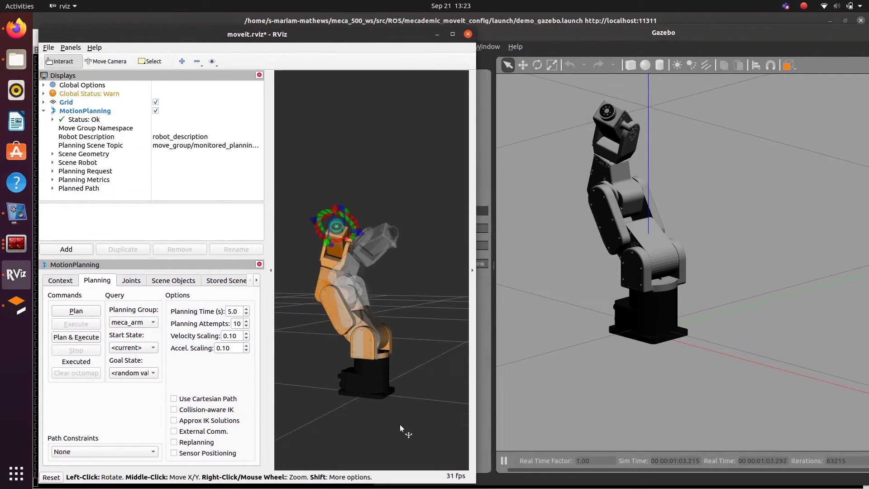
left_click(134, 373)
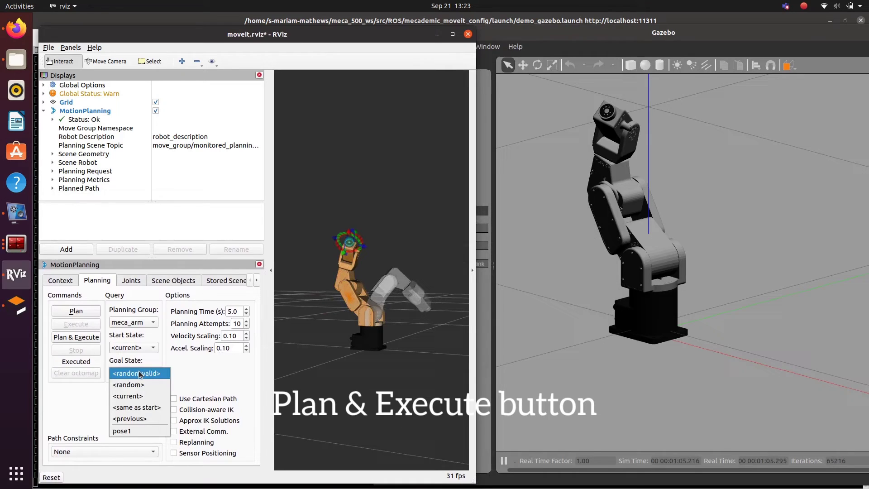
left_click(141, 385)
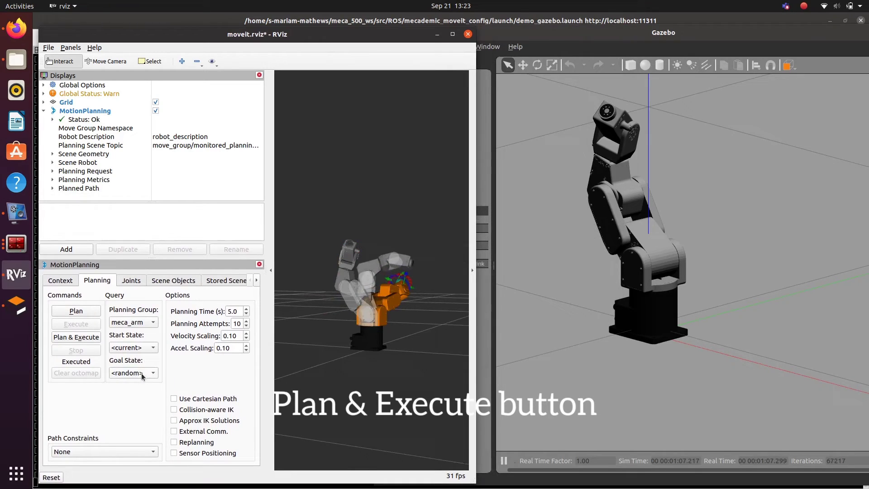
left_click(141, 370)
left_click(140, 362)
left_click_drag(389, 287, 370, 319)
left_click(86, 337)
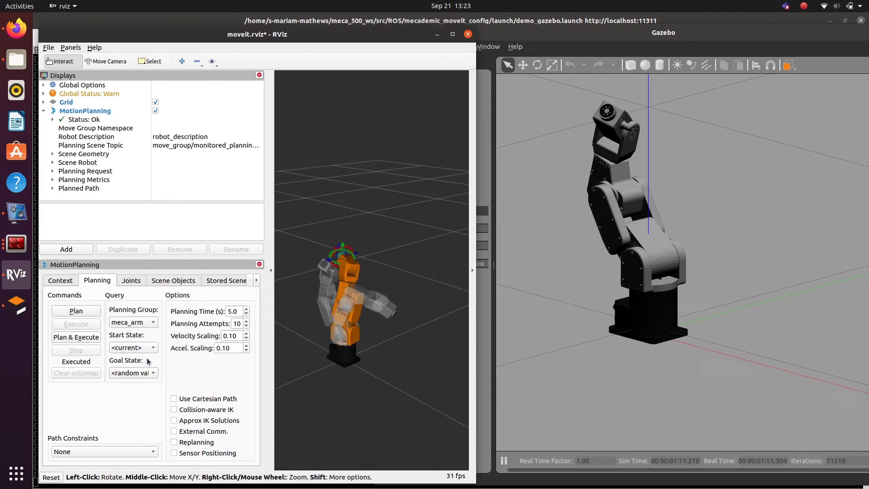
left_click(86, 337)
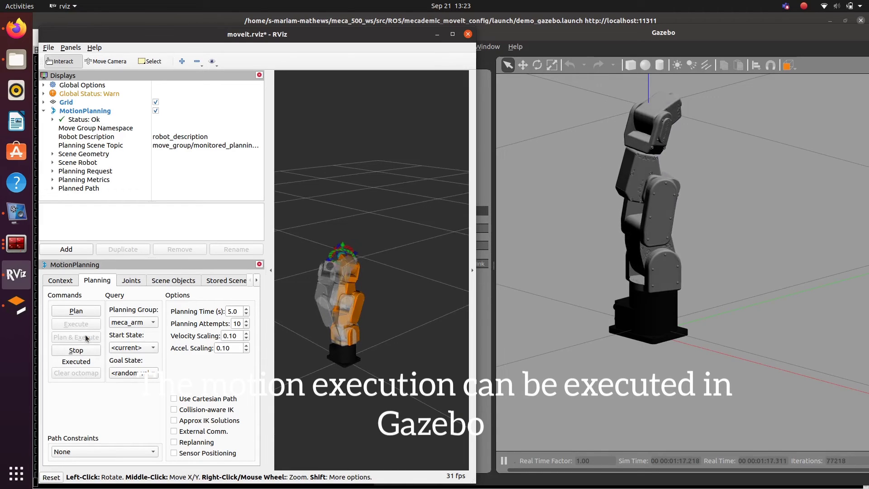
Step: Set the goal state to pose1 and plan and execute it, confirming the scene update with Yes
left_click(134, 373)
left_click(127, 431)
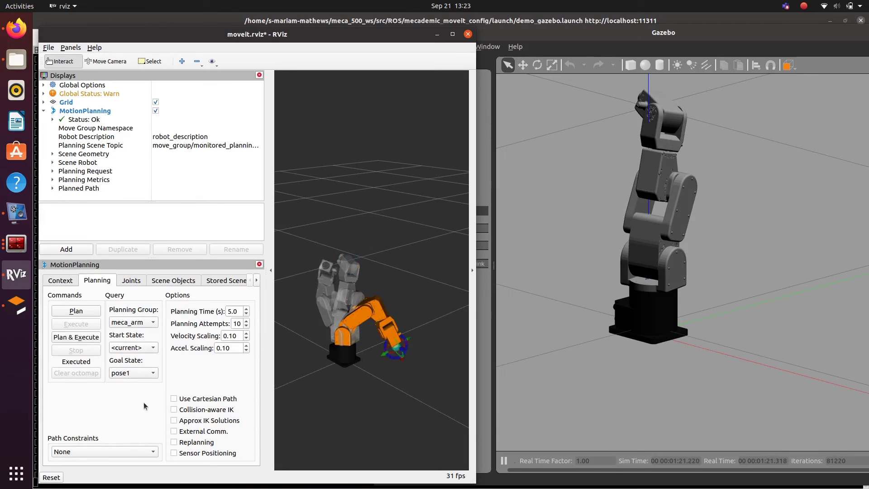
left_click(76, 337)
left_click(325, 274)
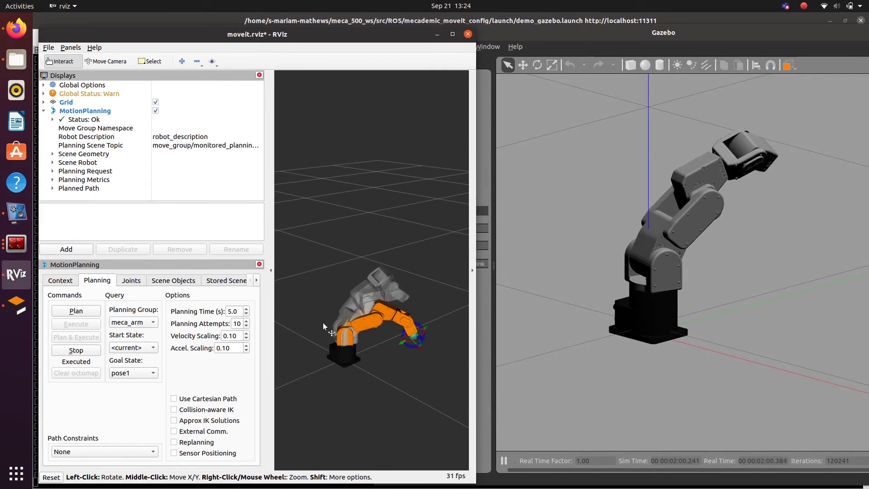
Step: Set the goal state to <random> and plan and execute the move
left_click(134, 373)
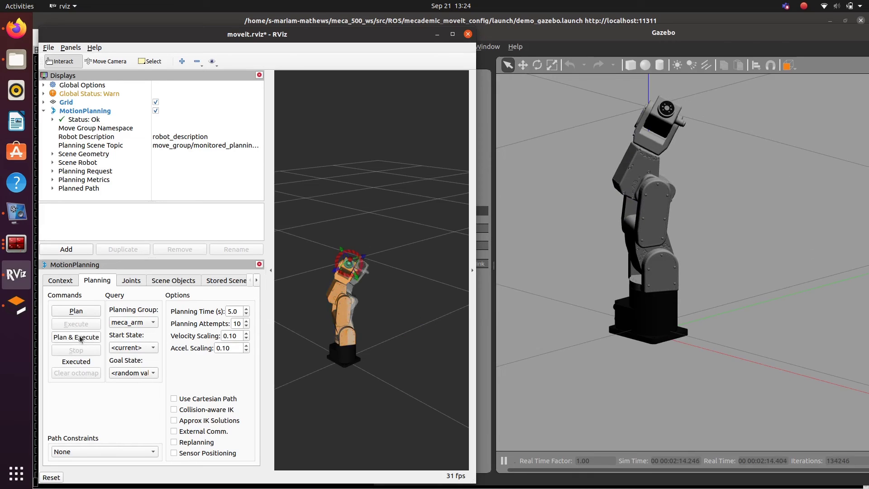
left_click(133, 373)
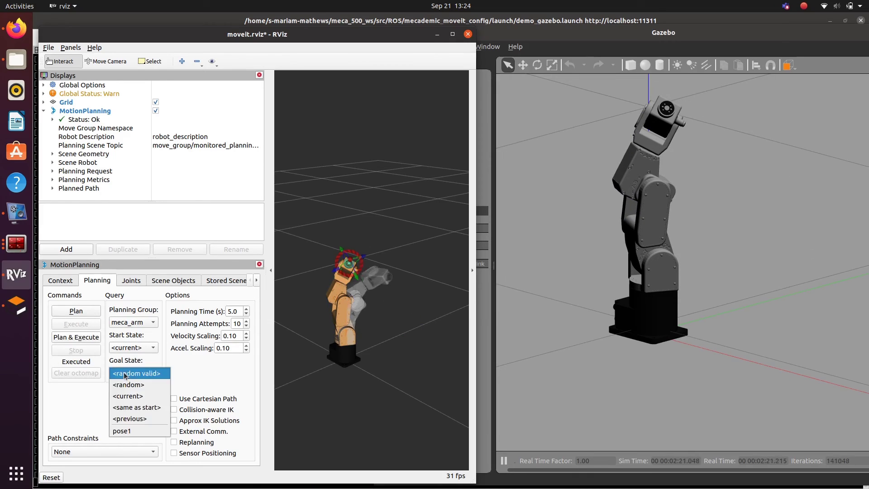
left_click(128, 383)
left_click(77, 337)
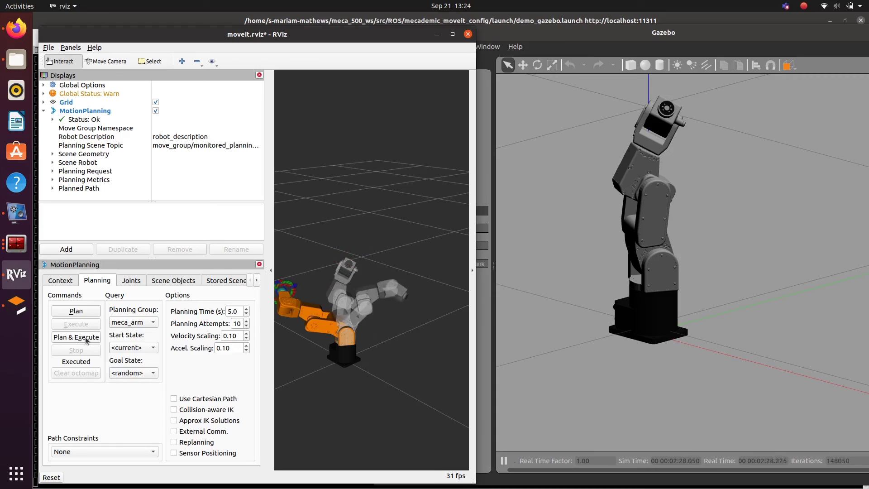